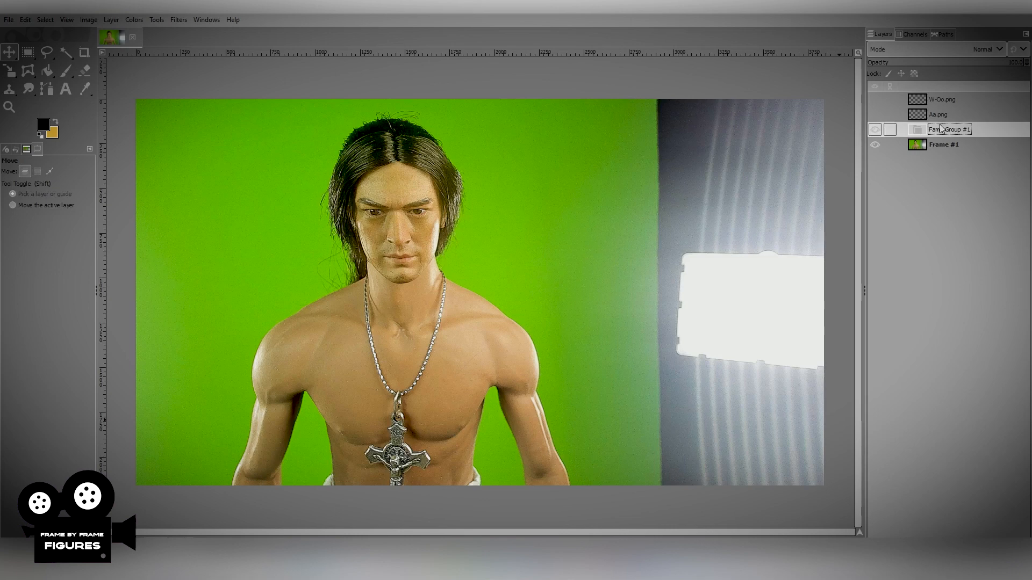
Correct the misspelled layer group name to Frame Group #1.
double_click(935, 130)
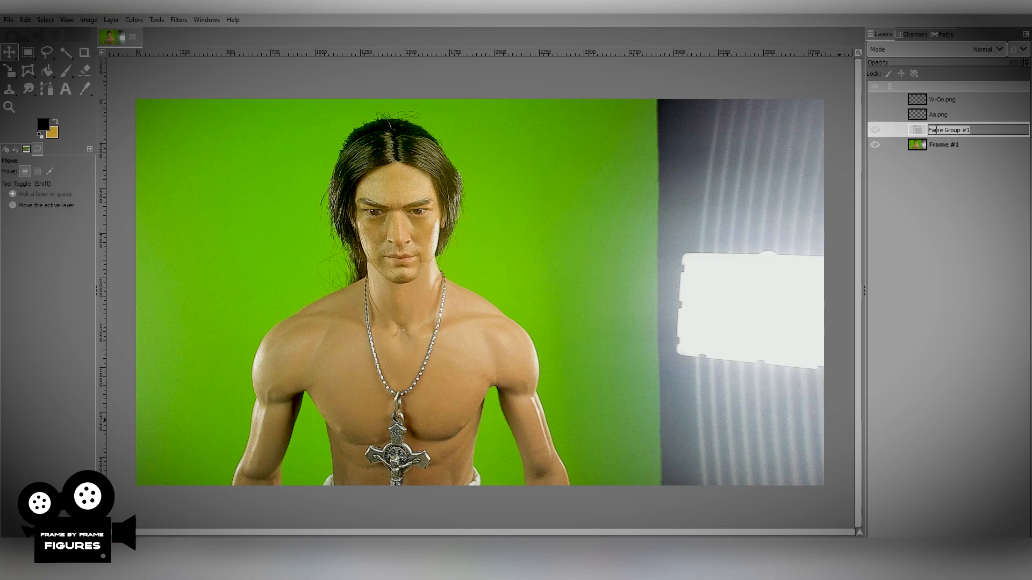
left_click(933, 130)
key("Delete")
key("Return")
Move the Frame #1 layer into Frame Group #1 and duplicate the group.
left_click_drag(936, 142, 943, 130)
left_click(937, 130)
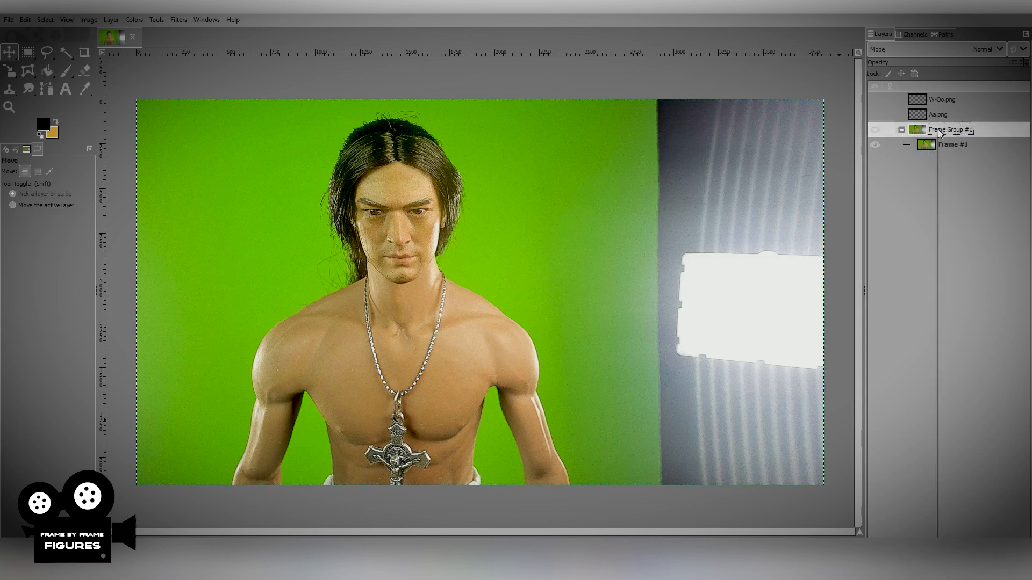
right_click(937, 129)
left_click(875, 252)
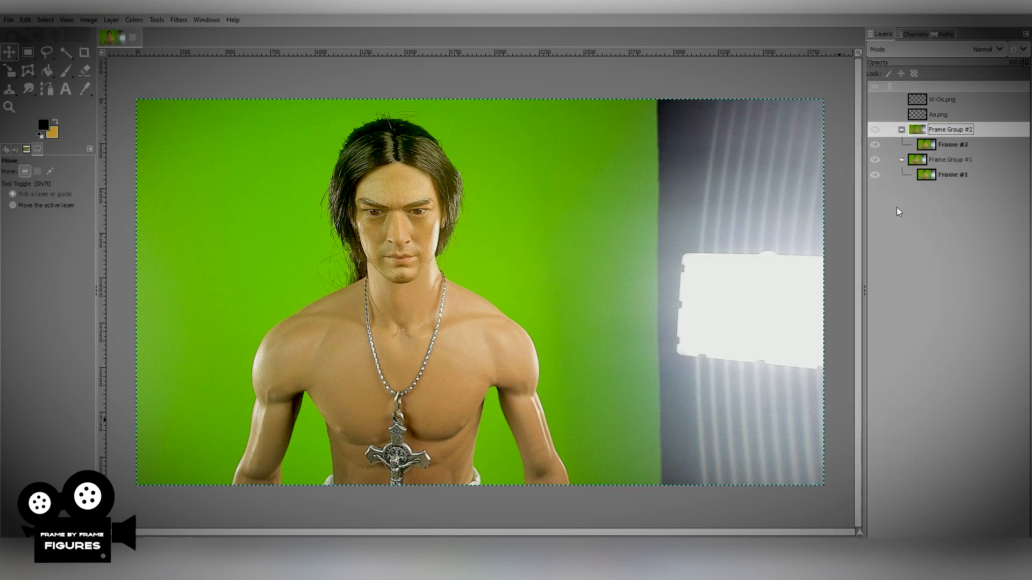
Move the Aa.png layer into Frame Group #2 above Frame #2 and position its mouth over the figure's lips.
left_click_drag(943, 115, 941, 140)
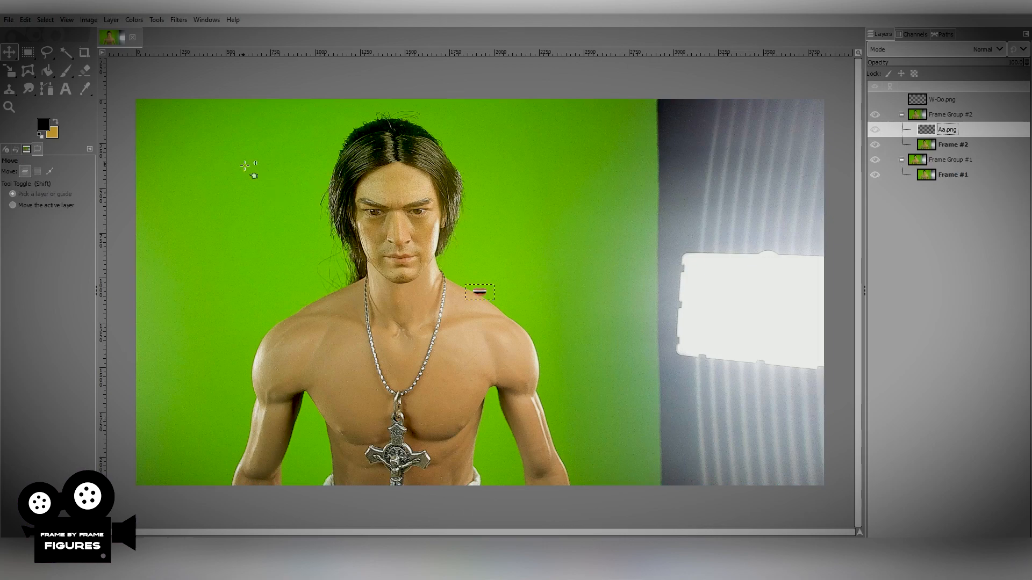
scroll(433, 317, "up", 2)
left_click_drag(542, 274, 385, 205)
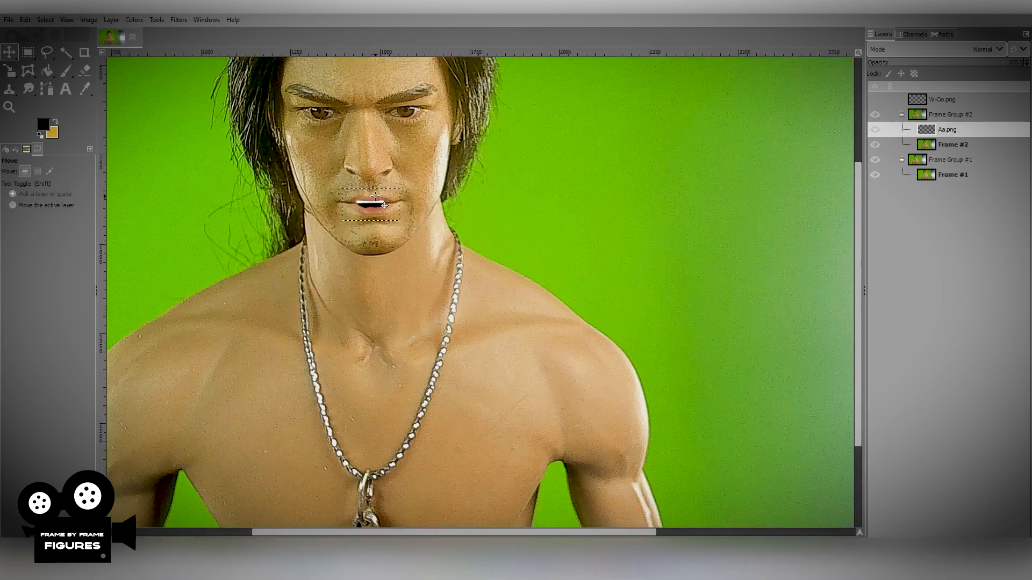
Scale the Aa.png mouth layer to 351 × 116 px, centred over the figure's lips.
left_click(9, 70)
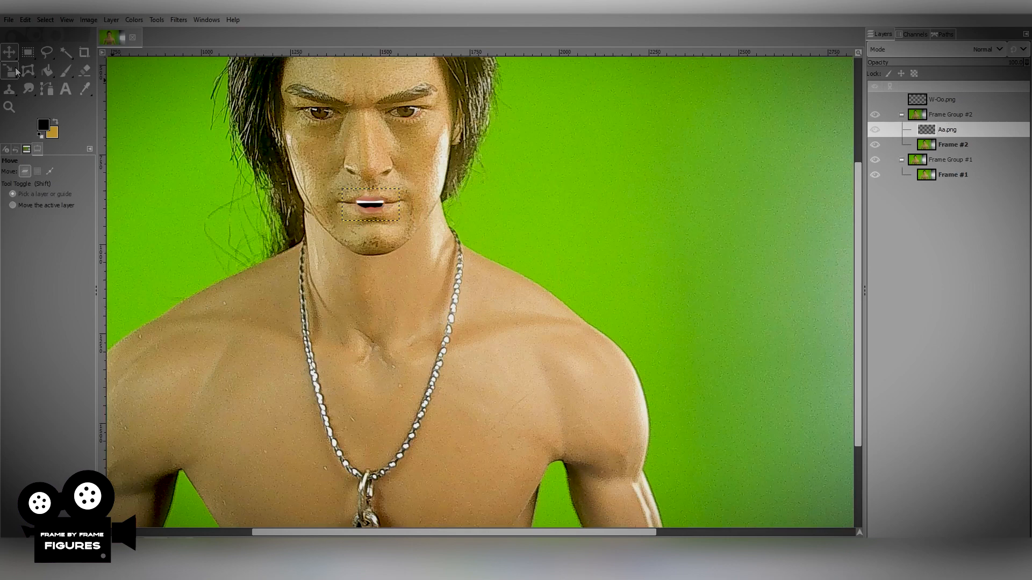
left_click(374, 205)
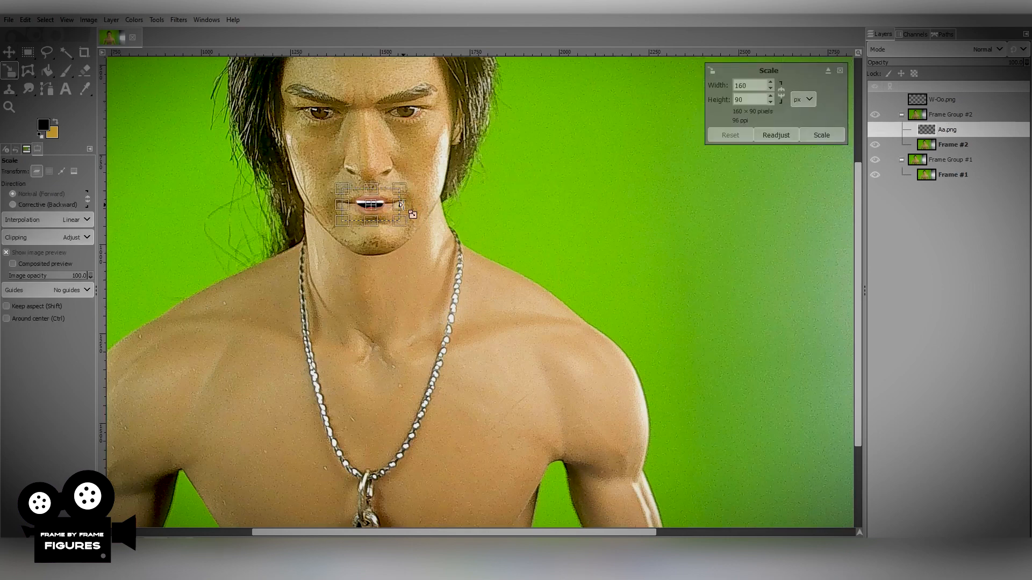
left_click_drag(411, 211, 436, 212)
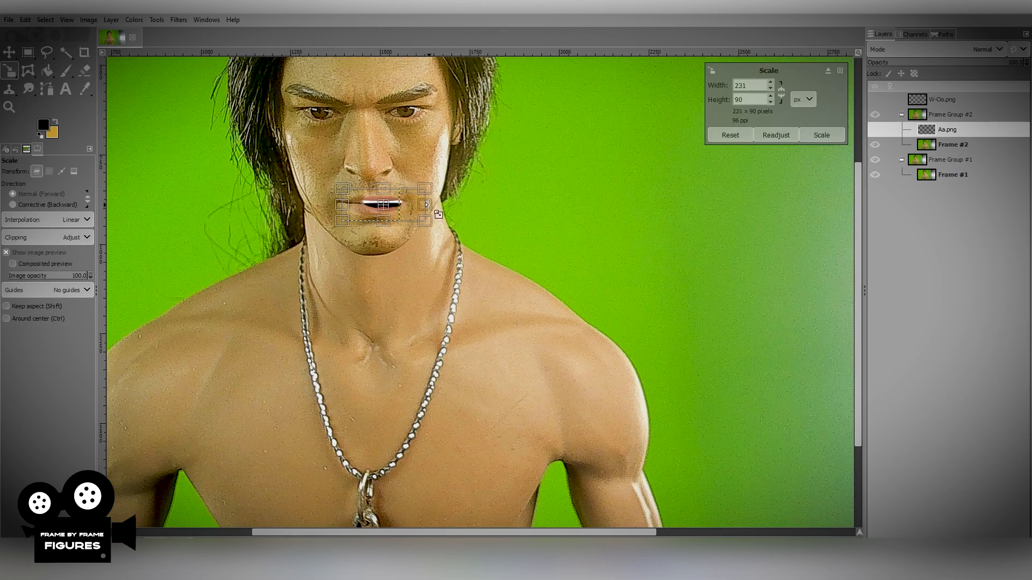
left_click_drag(341, 204, 310, 205)
left_click_drag(427, 206, 438, 206)
left_click_drag(369, 189, 381, 215)
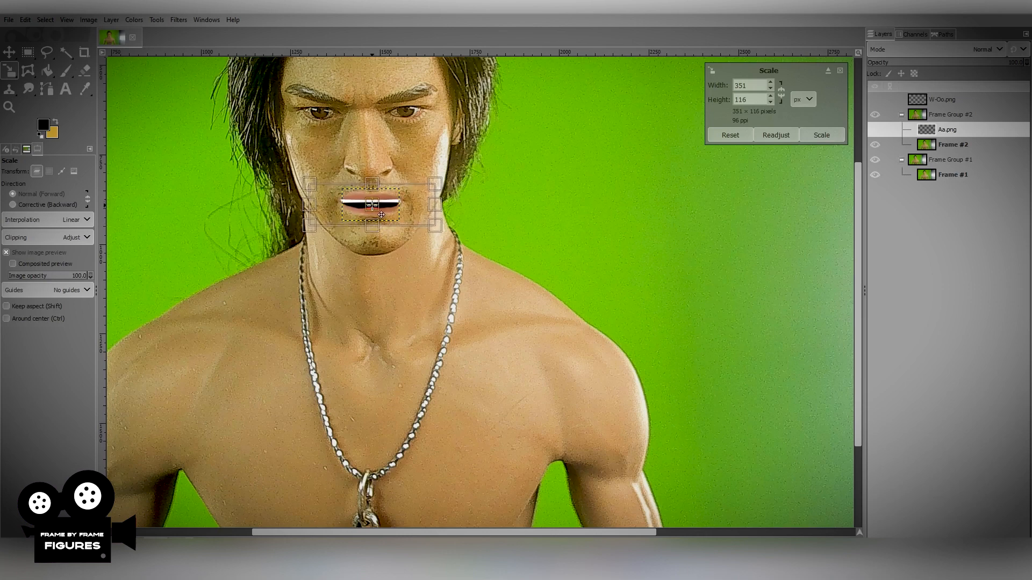
left_click(821, 135)
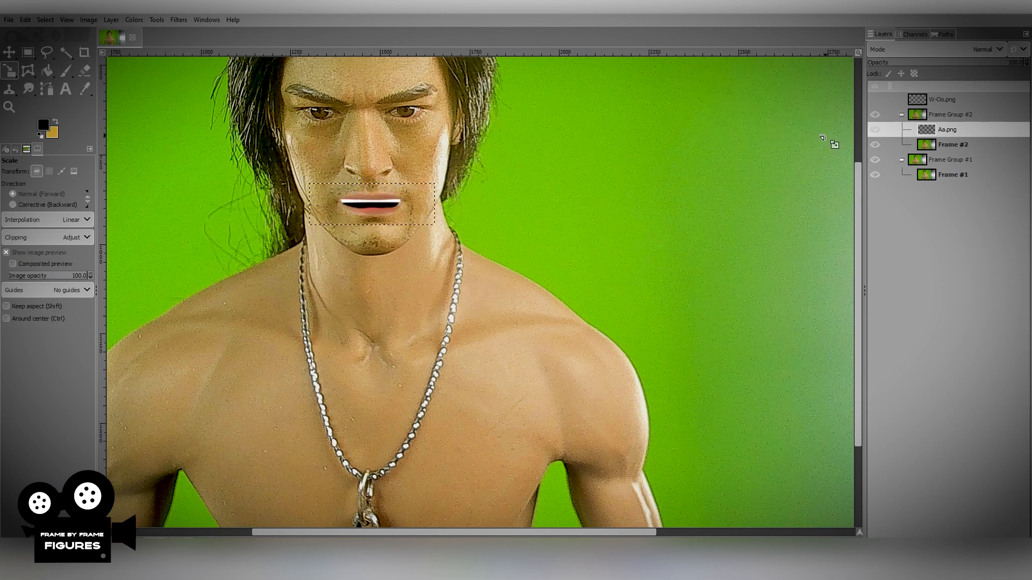
Toggle the visibility of Frame Group #2 repeatedly to compare the new mouth with the original frame.
left_click(947, 175)
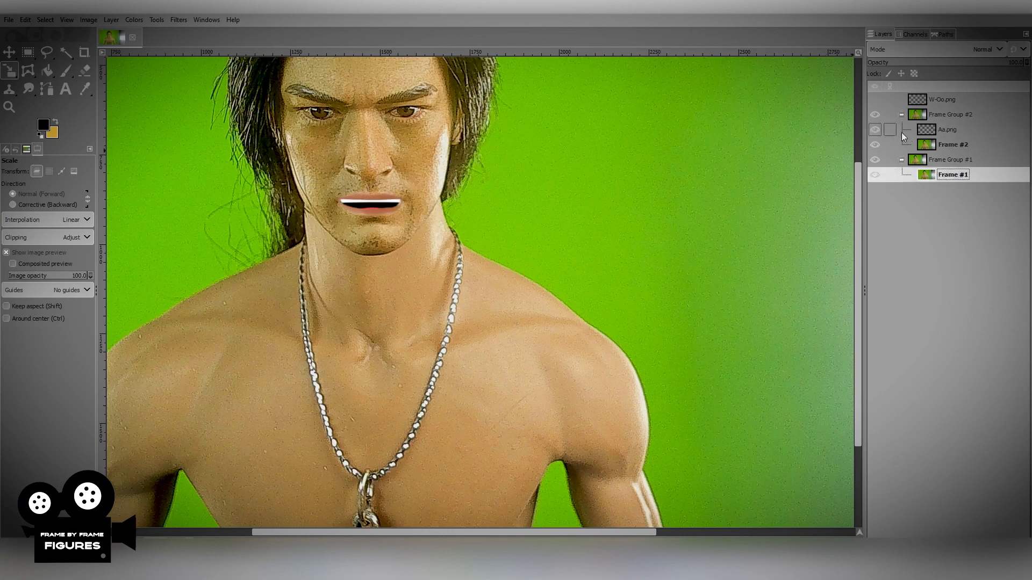
left_click(878, 112)
left_click(878, 112)
left_click(878, 112)
left_click(877, 111)
left_click(878, 112)
left_click(878, 112)
On the Frame #2 layer, draw a closed Cage Transform outline around the figure's right shoulder, from neck to upper arm.
left_click(955, 143)
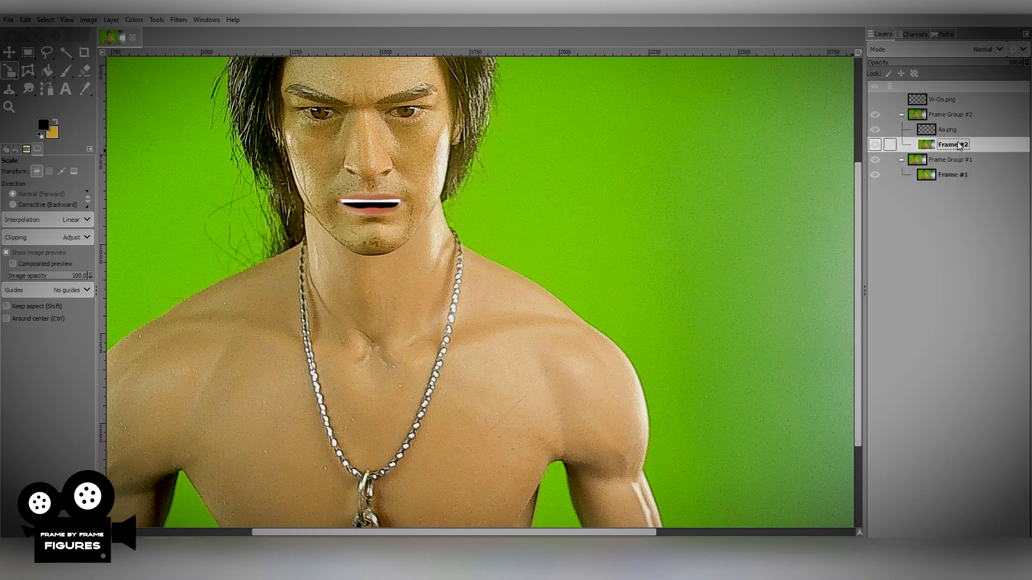
scroll(336, 359, "up", 2)
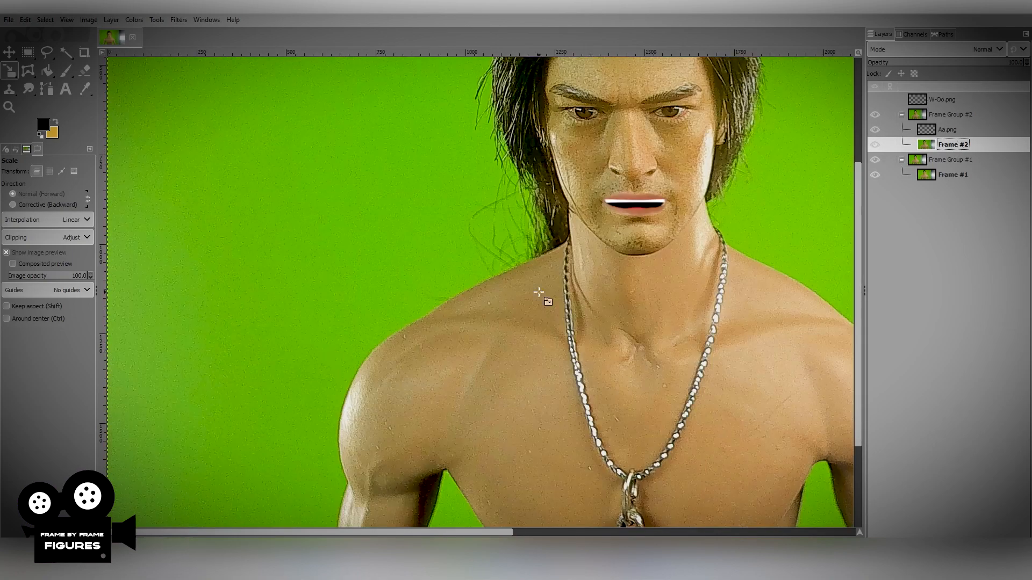
scroll(539, 292, "up", 1)
scroll(521, 313, "down", 1)
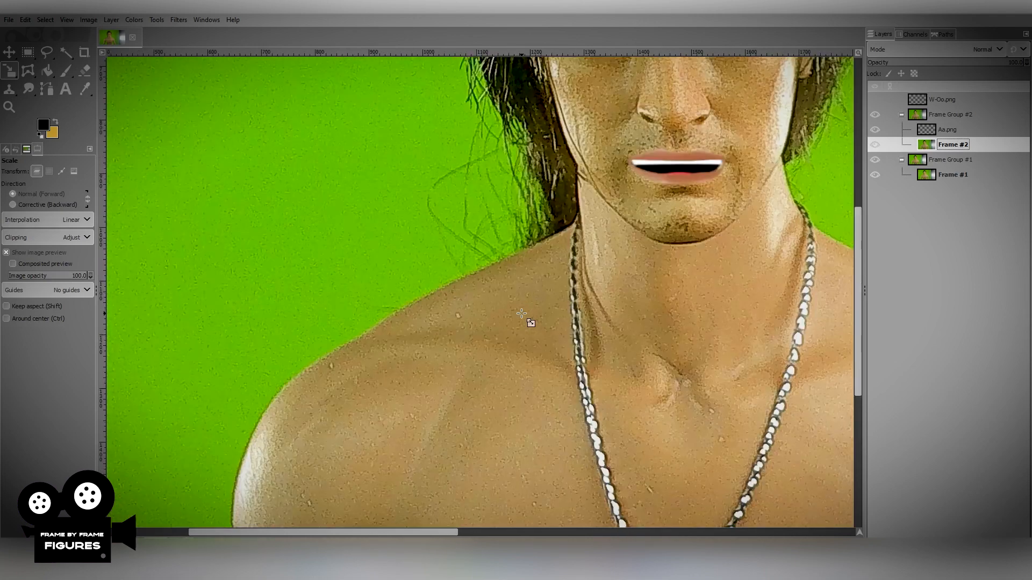
left_click(34, 72)
left_click(561, 231)
left_click(455, 280)
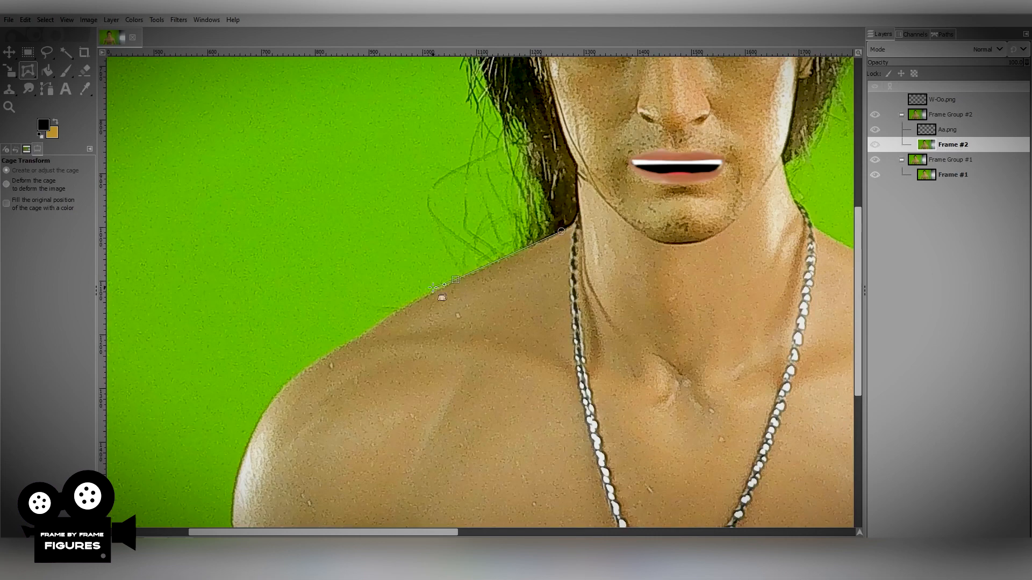
left_click(370, 325)
left_click(333, 348)
left_click(228, 494)
scroll(231, 510, "down", 2)
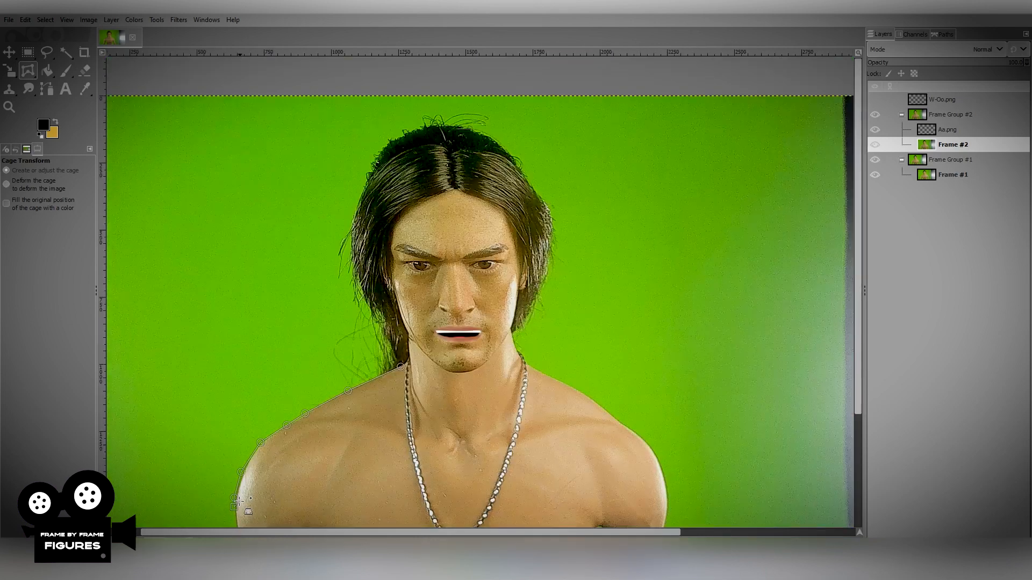
scroll(237, 500, "down", 3)
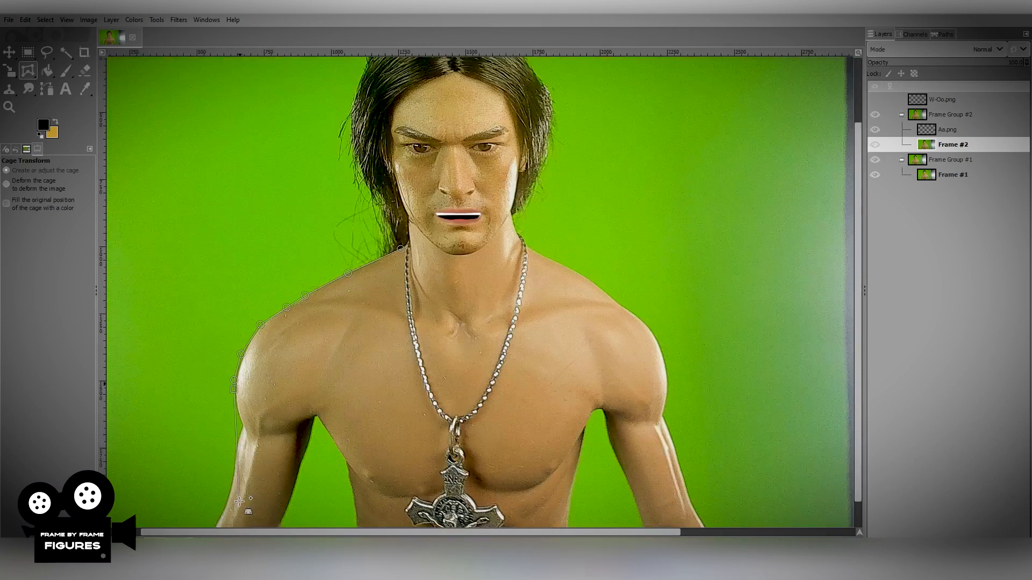
left_click(237, 409)
left_click(348, 351)
left_click(382, 310)
left_click(397, 280)
left_click(401, 248)
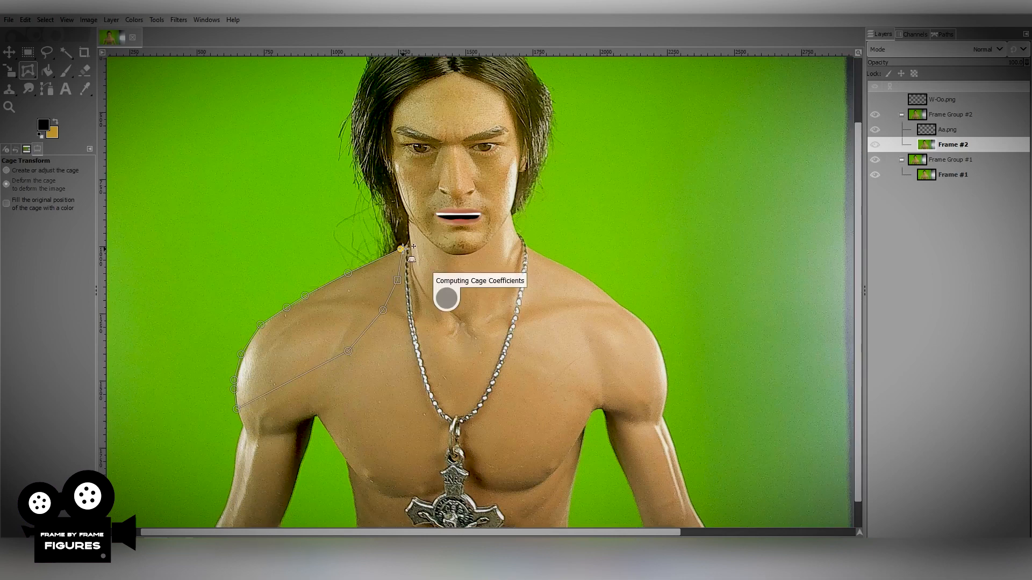
Shift the cage points along the top of the figure's right shoulder slightly upward and apply the deformation.
left_click(347, 272)
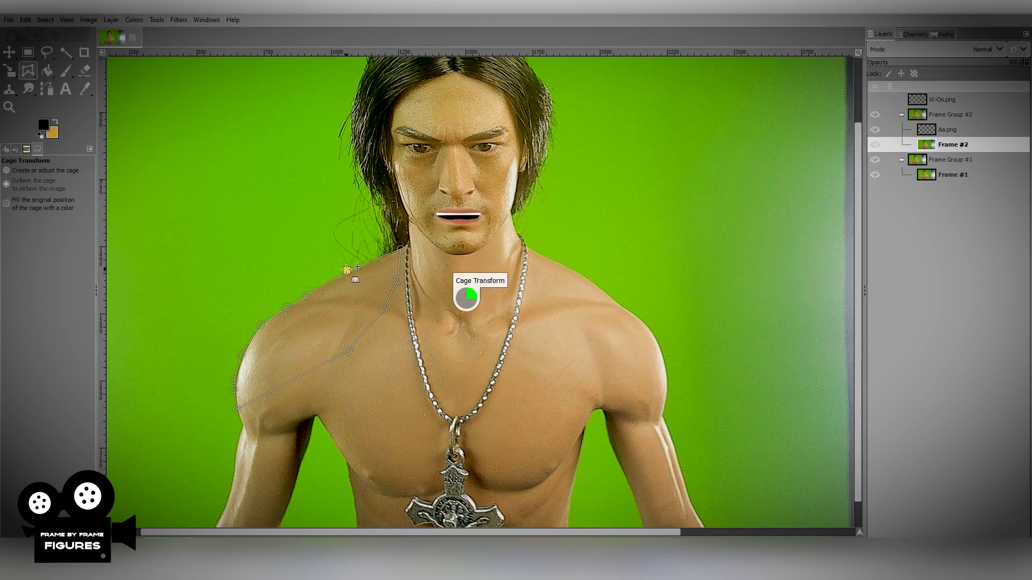
left_click(303, 294)
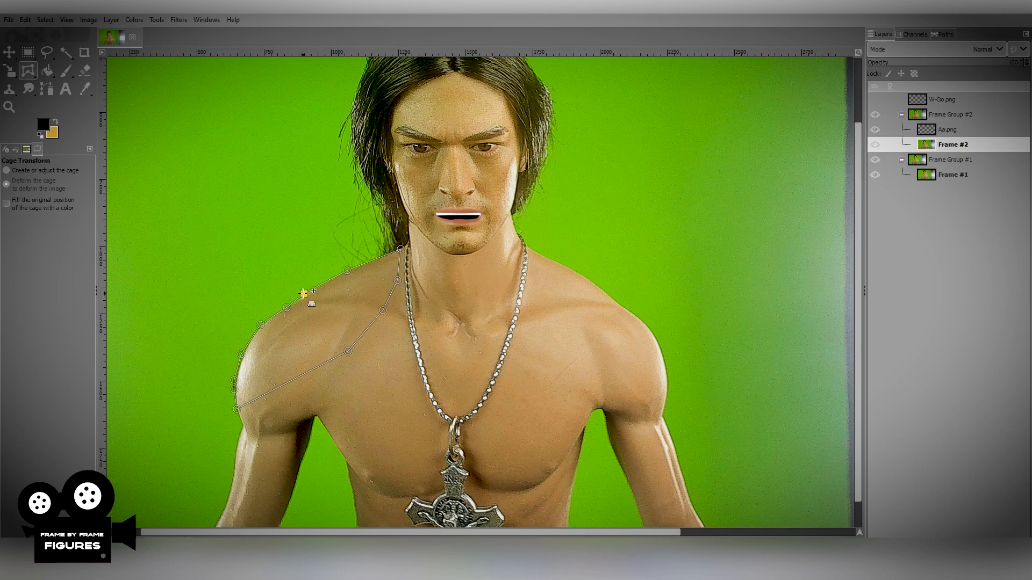
left_click(258, 322)
left_click(286, 306)
key("Return")
Toggle the visibility of Frame Group #2 repeatedly to check the movement of the figure's right shoulder.
left_click(875, 116)
left_click(875, 116)
left_click(876, 115)
left_click(876, 116)
left_click(876, 115)
left_click(876, 116)
left_click(876, 115)
left_click(875, 116)
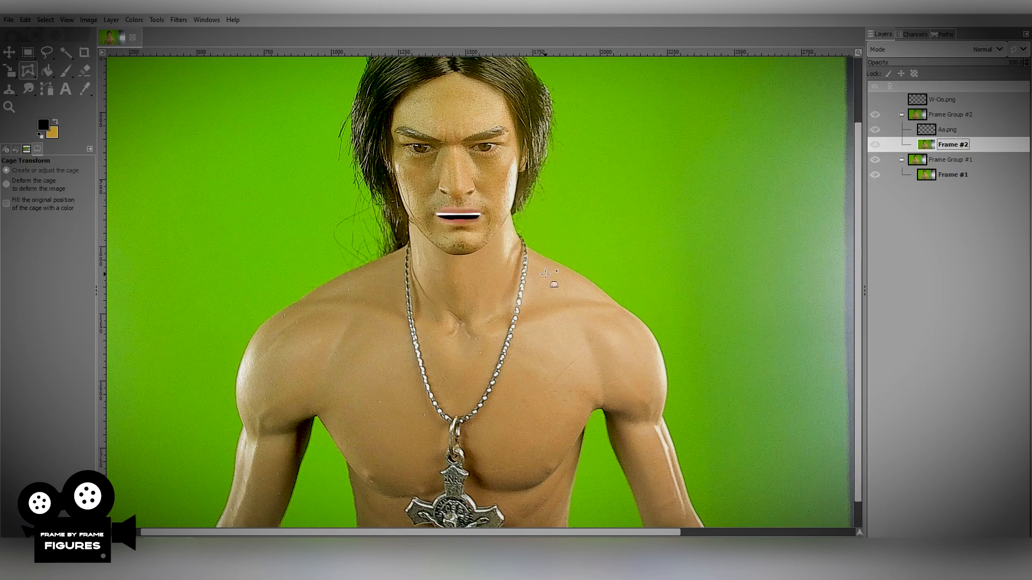
On the Frame #2 layer, draw a closed Cage Transform outline around the figure's left shoulder, from neck to upper arm.
scroll(546, 275, "up", 3)
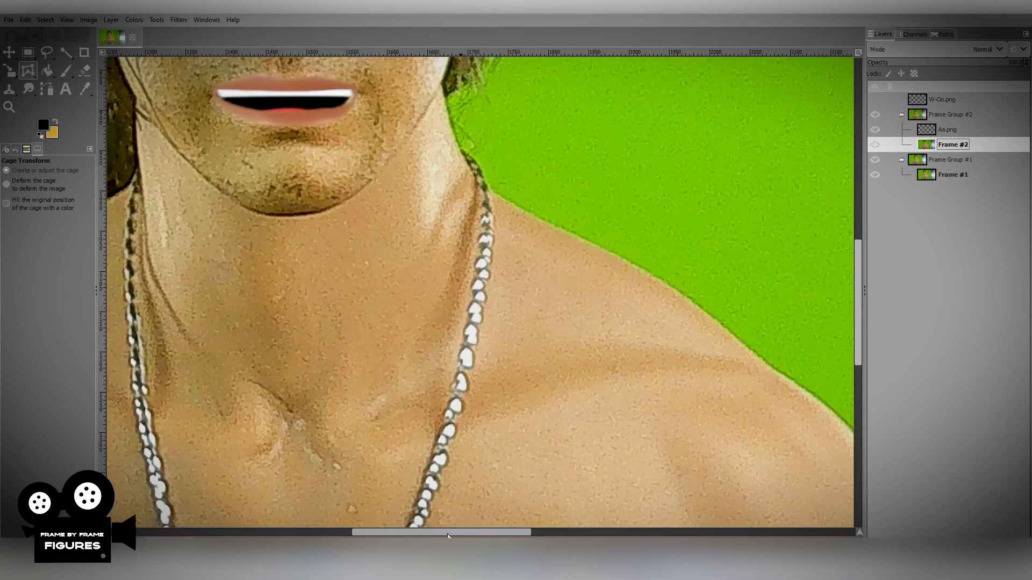
left_click_drag(448, 532, 476, 532)
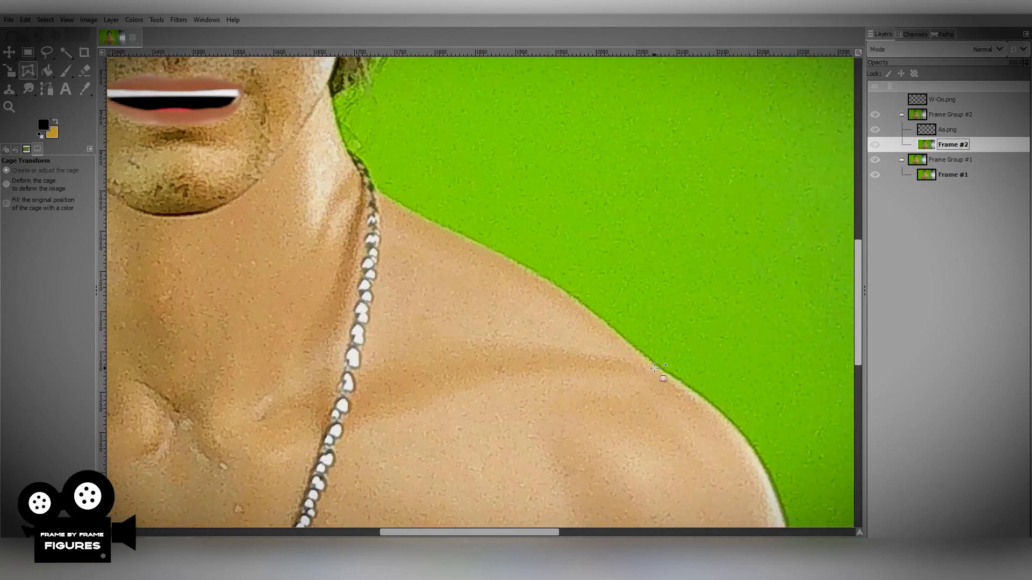
scroll(654, 368, "down", 1)
left_click(469, 247)
left_click(526, 278)
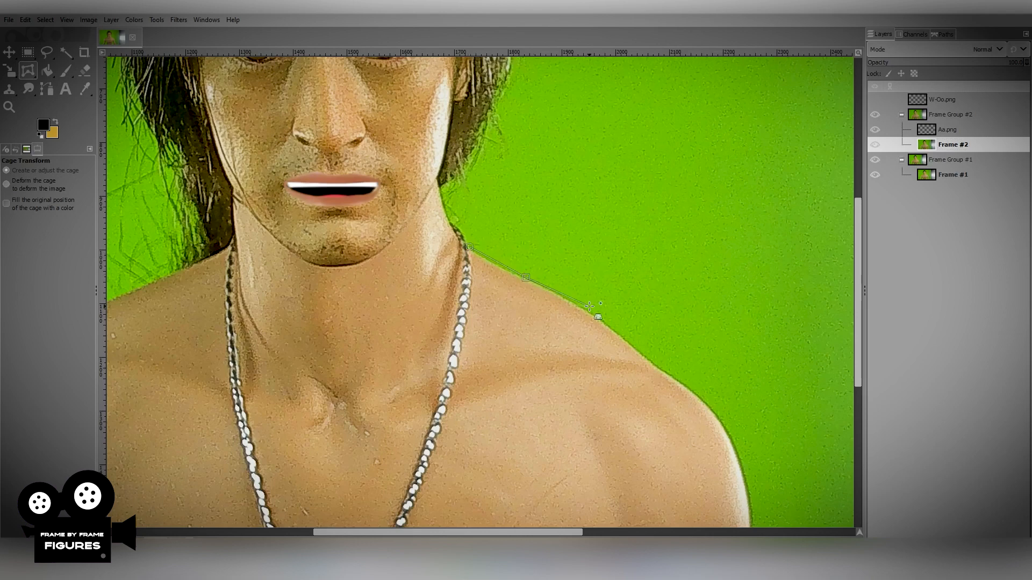
left_click(586, 310)
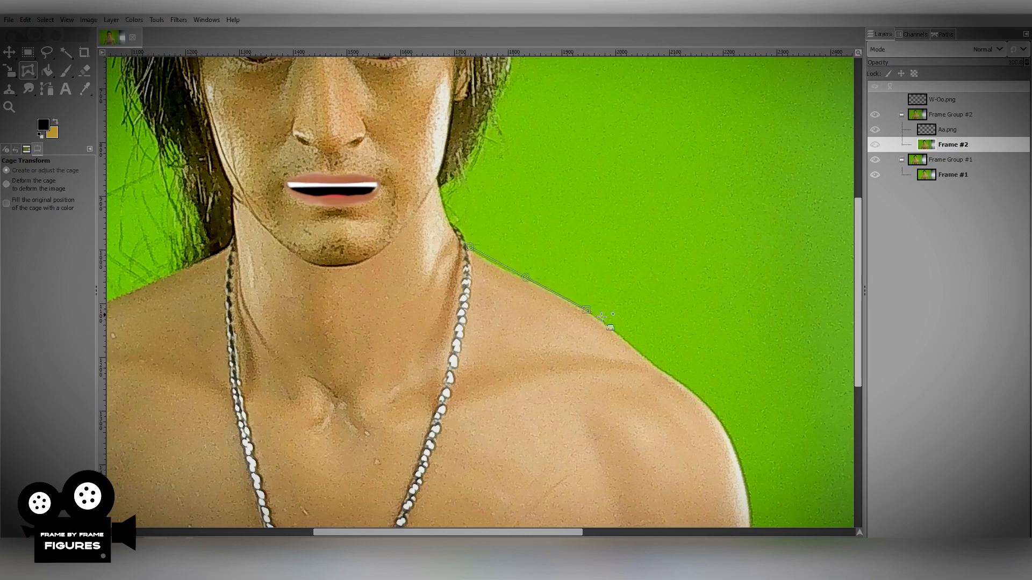
left_click(655, 367)
left_click(694, 391)
left_click(724, 423)
left_click(742, 464)
left_click(750, 505)
left_click_drag(858, 359, 861, 405)
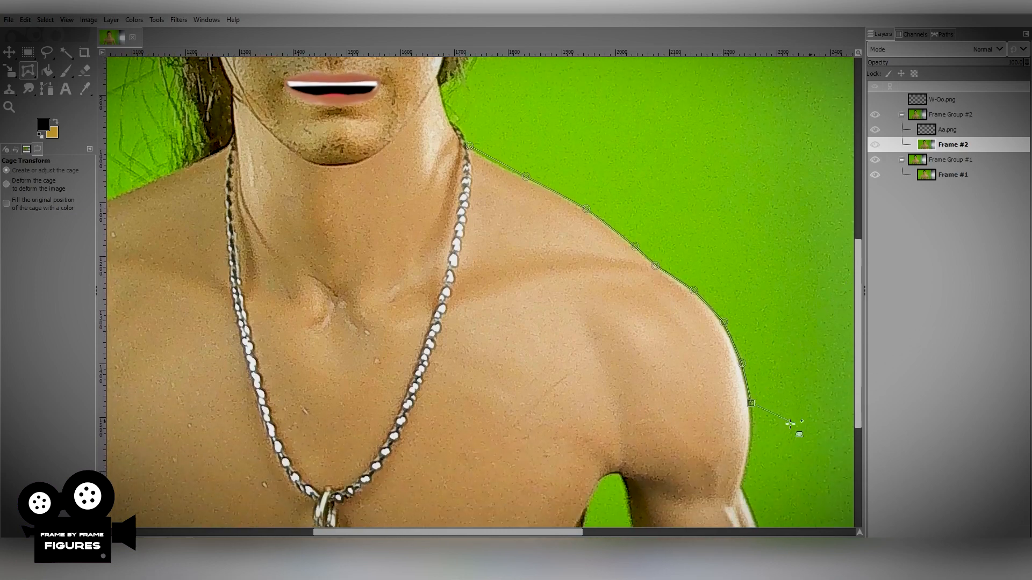
left_click(751, 436)
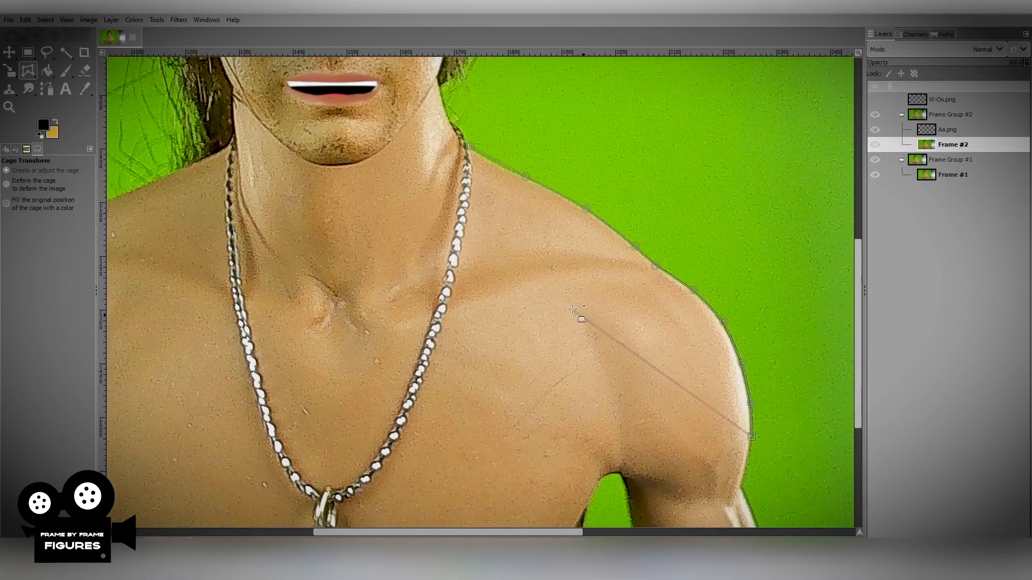
left_click(534, 321)
left_click(468, 237)
left_click(469, 145)
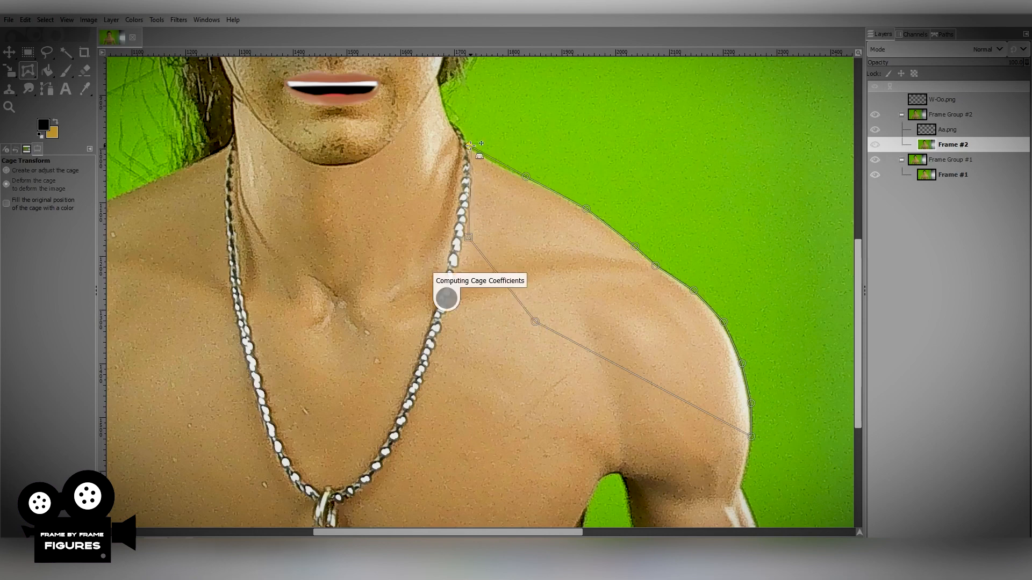
Shift the cage points along the outer edge of the figure's left shoulder slightly outward and apply the deformation.
left_click(527, 173)
left_click(586, 209)
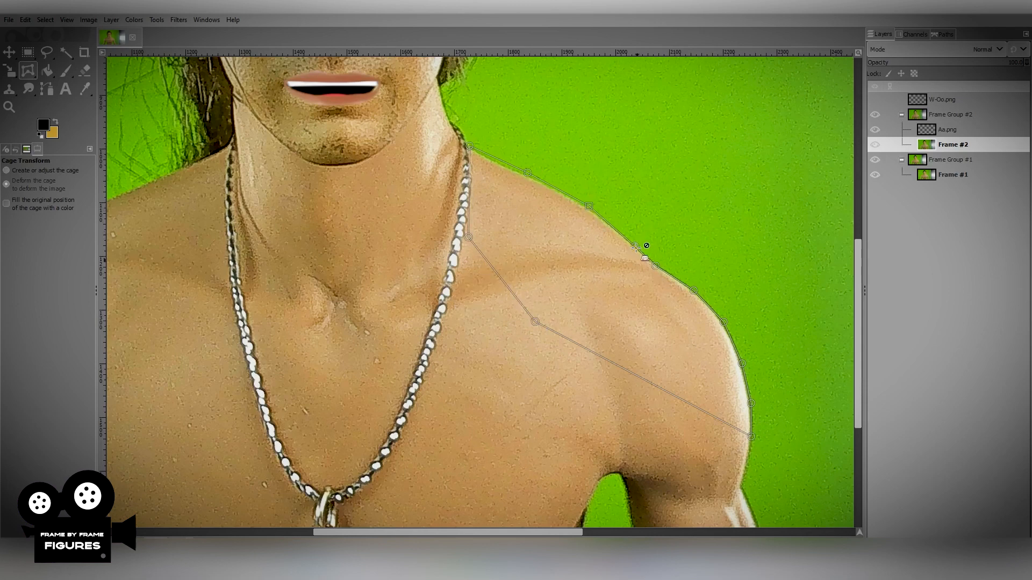
left_click(636, 246)
left_click(694, 289)
left_click(725, 322)
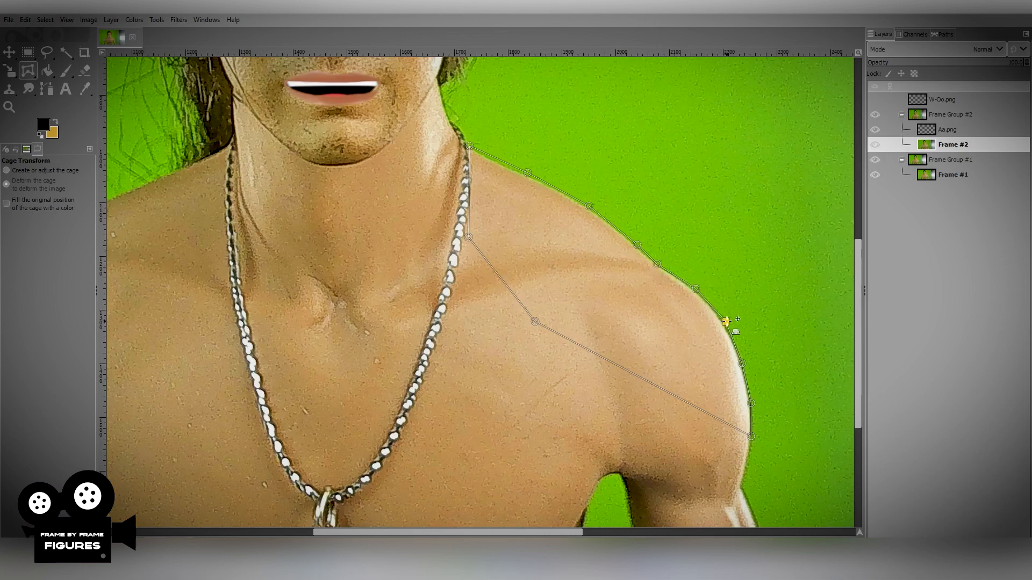
key("Return")
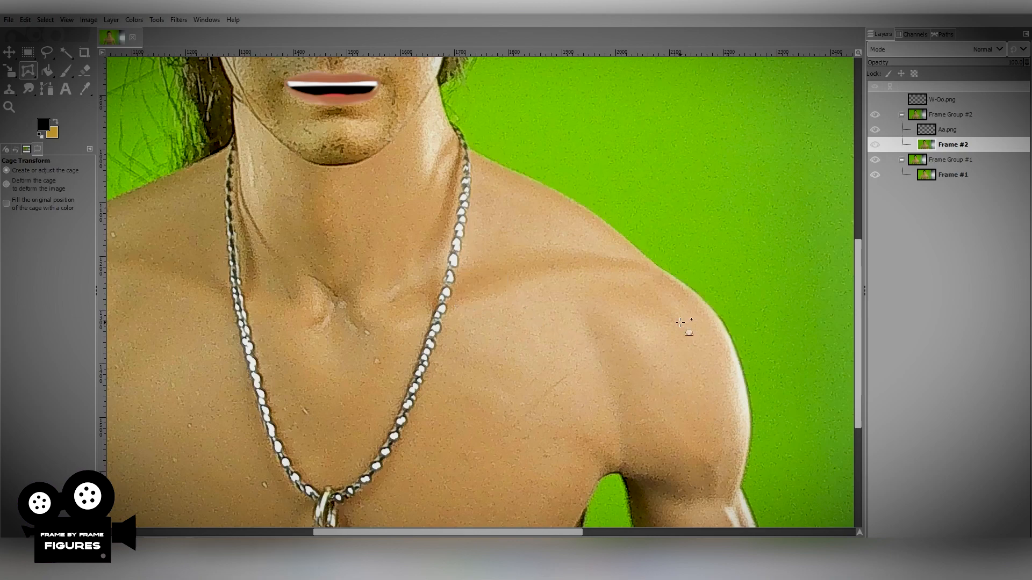
Toggle the visibility of Frame Group #2 repeatedly to compare both deformed shoulders with the original frame.
scroll(556, 334, "down", 1, "ctrl")
scroll(554, 332, "down", 1, "ctrl")
scroll(554, 332, "right", 4)
scroll(554, 333, "up", 4)
scroll(555, 332, "left", 5)
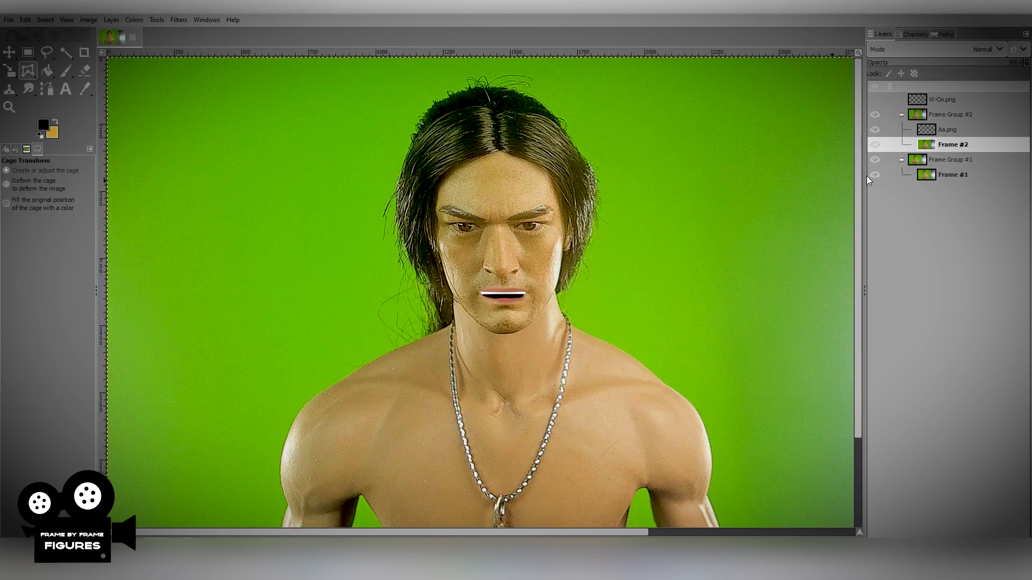
left_click_drag(858, 169, 859, 241)
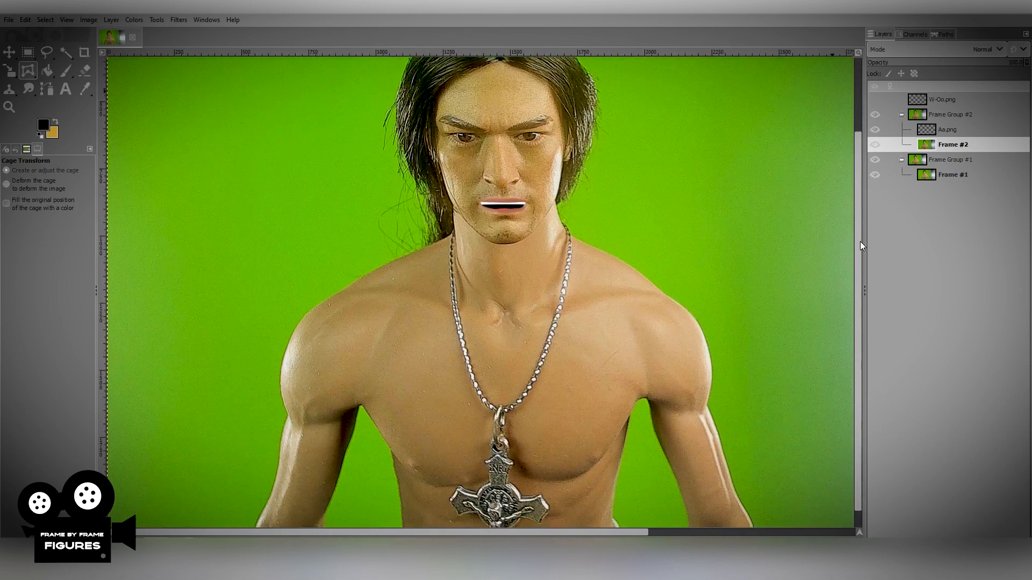
left_click(875, 116)
left_click(875, 115)
left_click(875, 114)
left_click(874, 114)
left_click(875, 114)
left_click(875, 114)
left_click(875, 114)
Duplicate Frame Group #2 together with its mouth and frame layers.
left_click(946, 117)
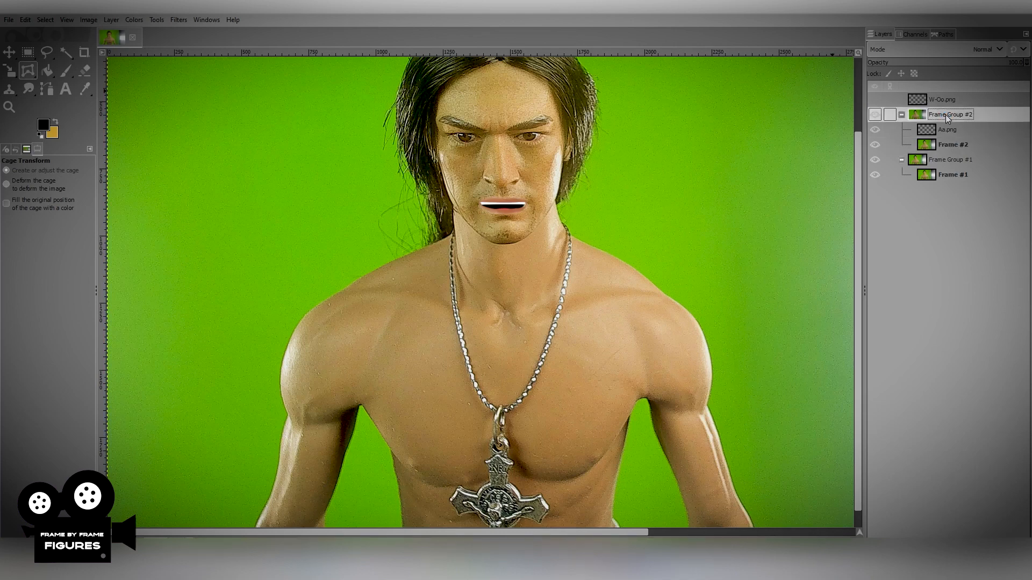
right_click(946, 117)
left_click(878, 240)
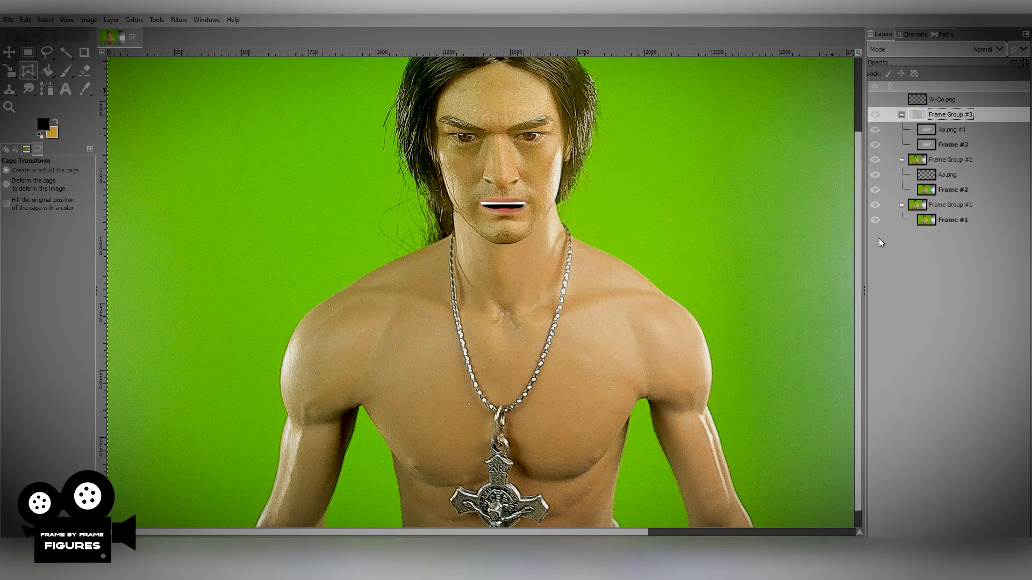
On the Frame #3 layer, draw a closed Cage Transform outline around the figure's left shoulder, from neck to upper arm.
left_click(950, 144)
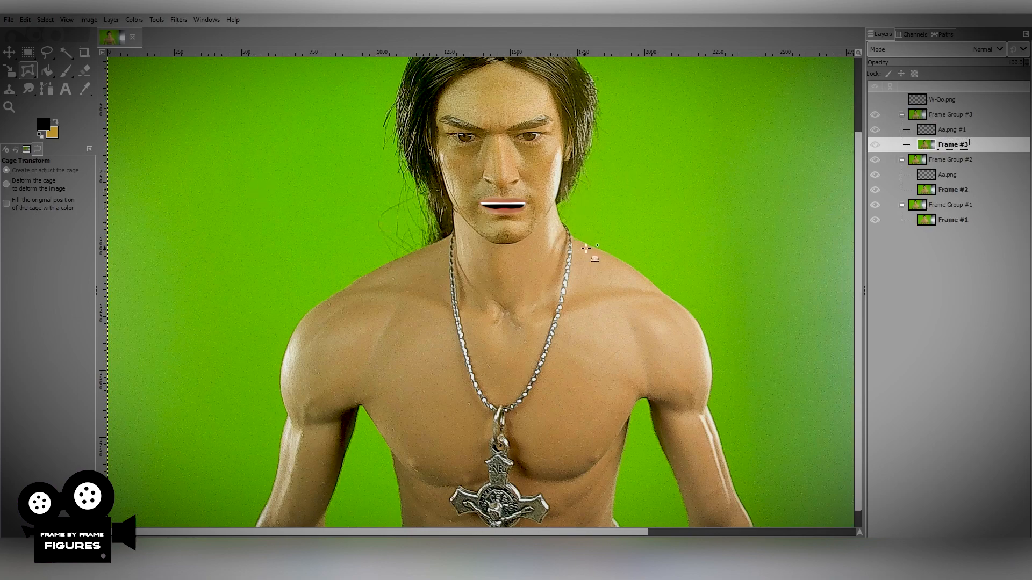
scroll(586, 248, "up", 1)
left_click(569, 231)
left_click(602, 250)
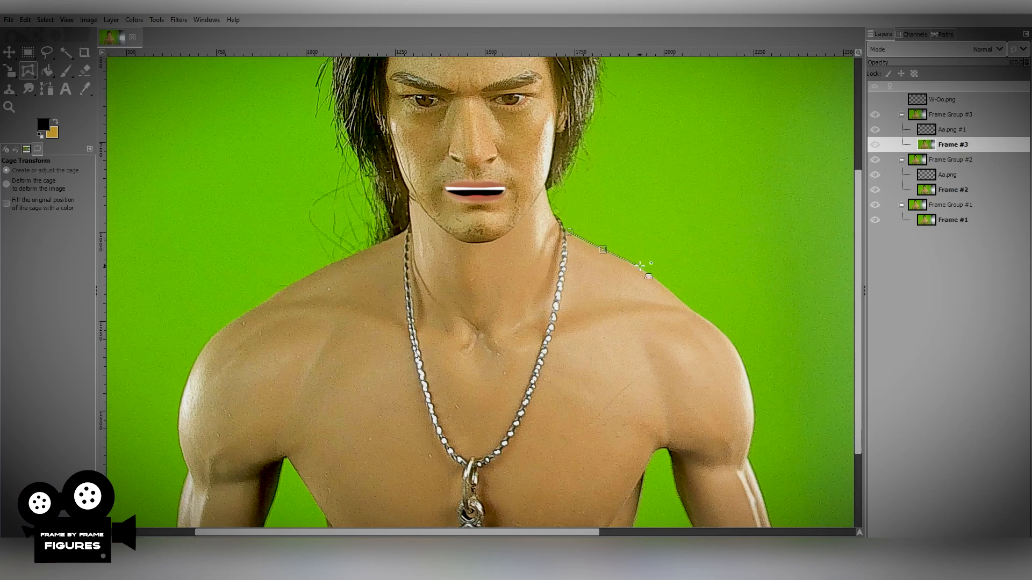
left_click(640, 267)
left_click(677, 295)
left_click(696, 313)
left_click(723, 328)
left_click(741, 352)
left_click(751, 377)
left_click(758, 410)
left_click(751, 448)
left_click(573, 299)
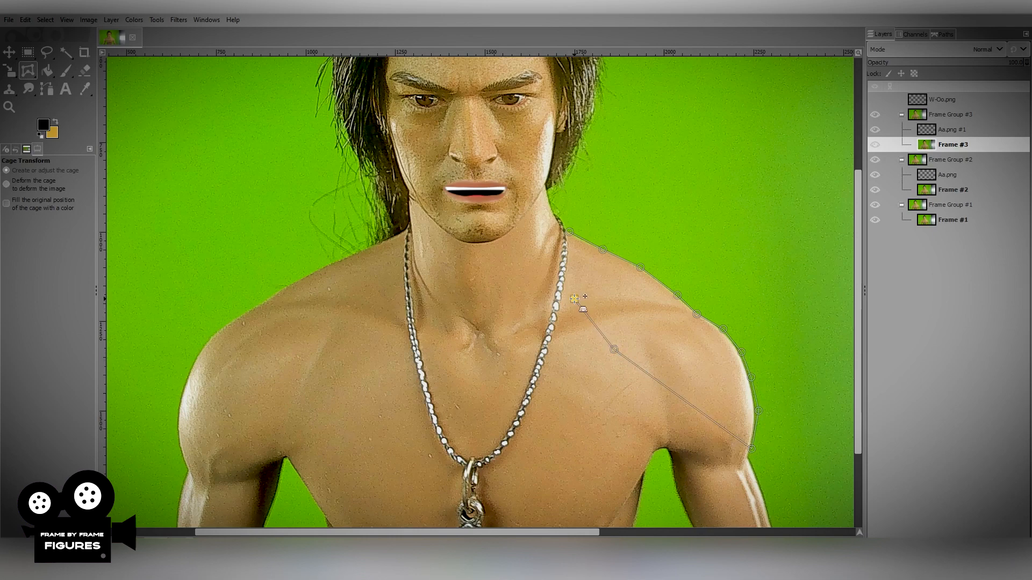
left_click(569, 231)
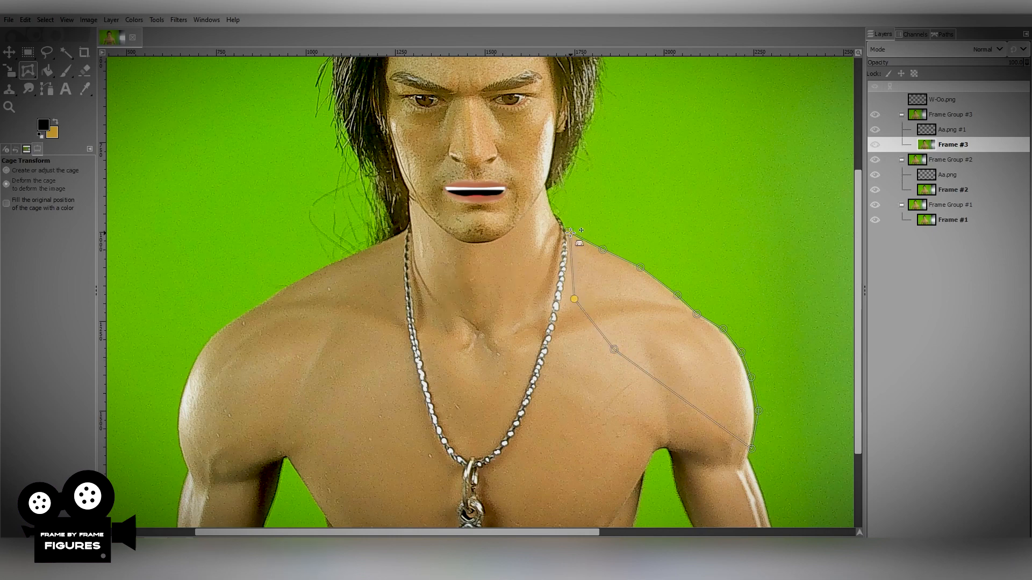
Nudge the cage points along the outer edge of the figure's left shoulder to subtly deform it on Frame #3.
left_click(603, 248)
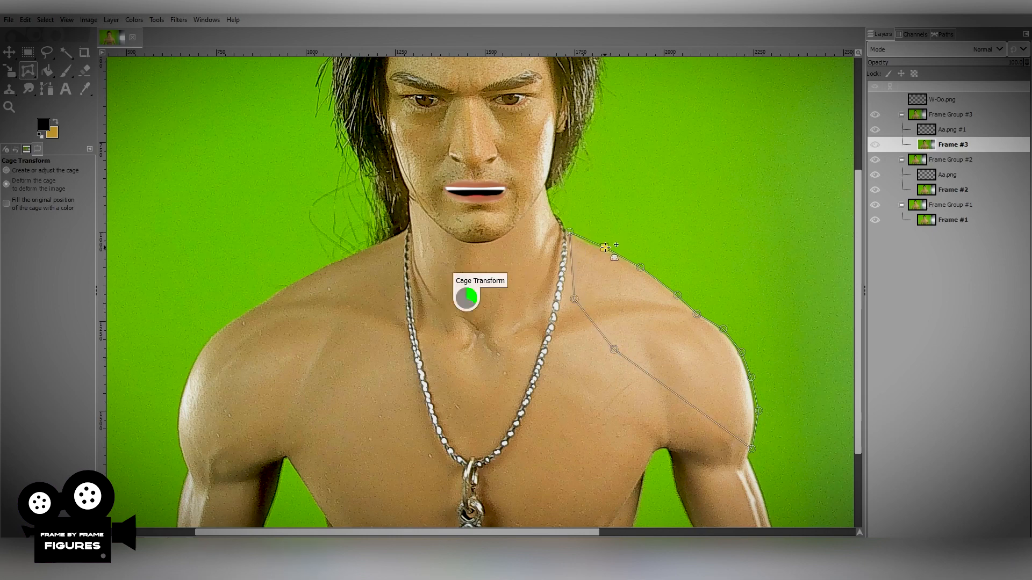
left_click(641, 266)
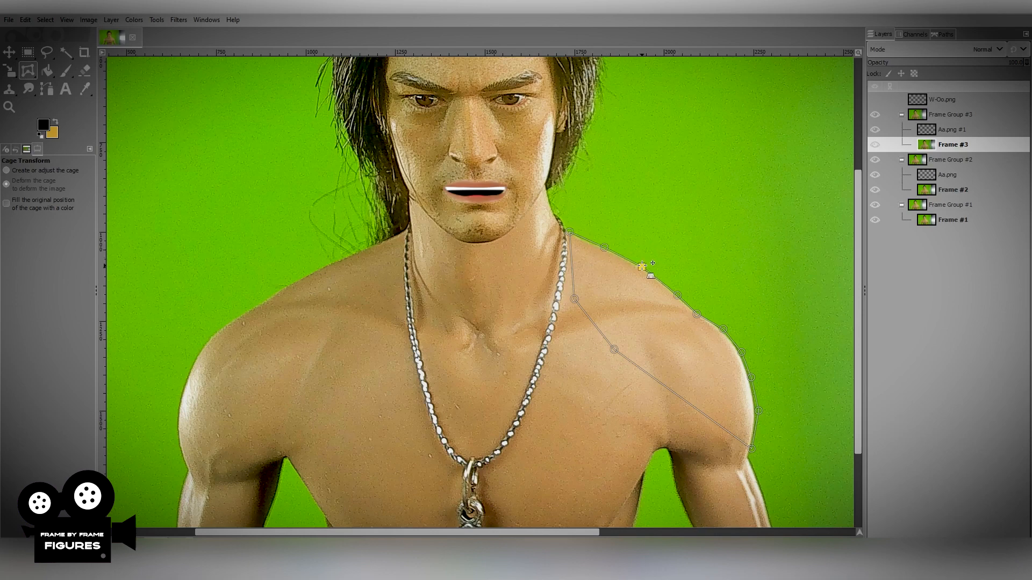
left_click(678, 294)
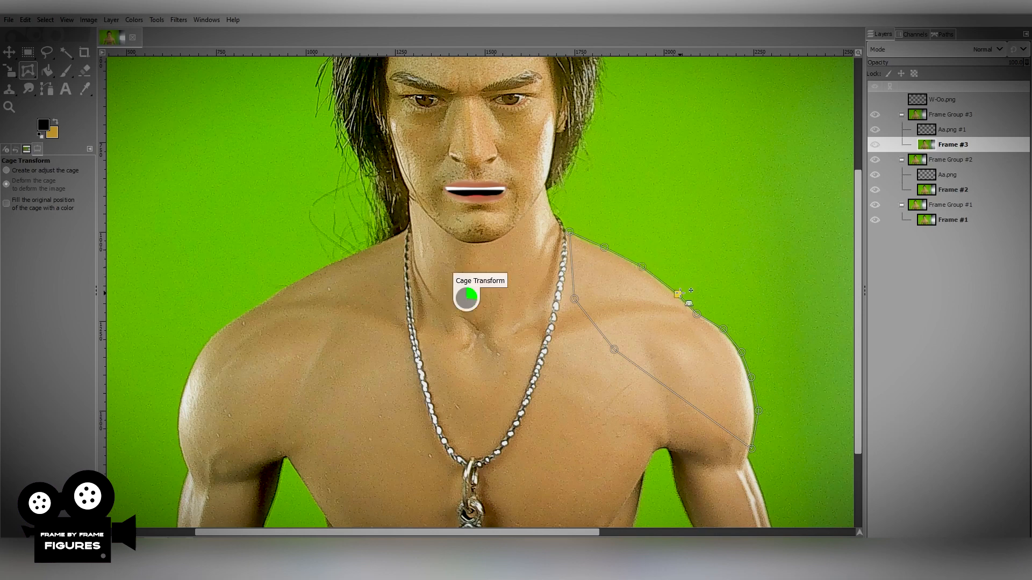
left_click(723, 328)
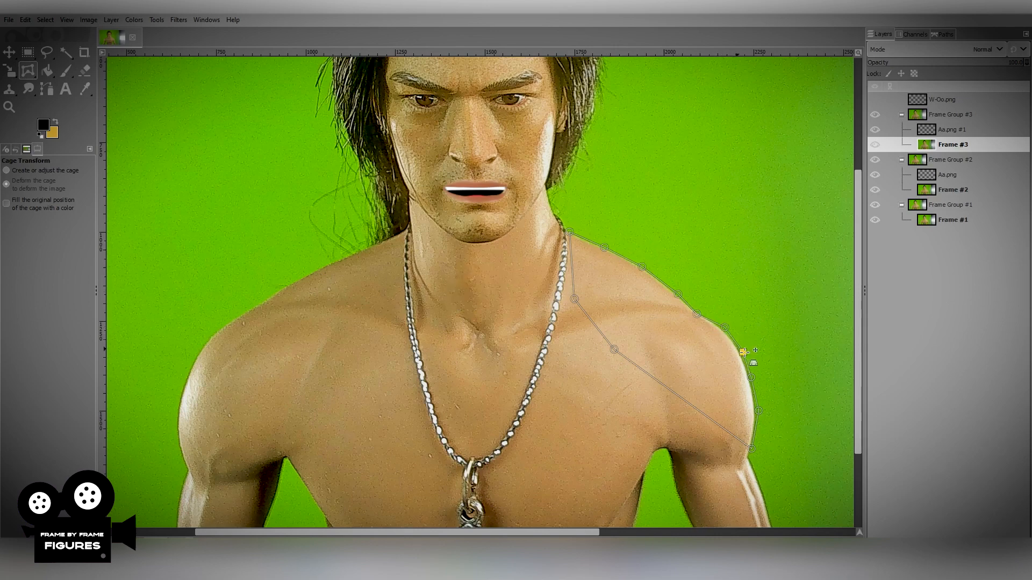
key("Escape")
Toggle the visibility of Frame Group #3 repeatedly to compare its left shoulder with the previous frame.
left_click(874, 117)
left_click(873, 116)
left_click(874, 117)
left_click(874, 115)
left_click(873, 115)
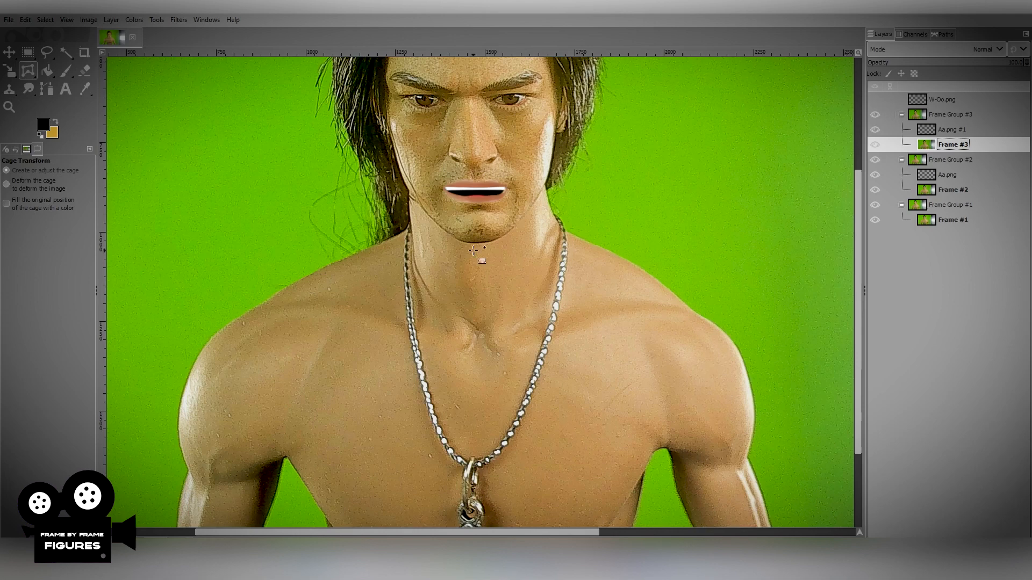
On the Frame #3 layer, draw a closed Cage Transform outline around the figure's right shoulder, from neck to upper arm.
left_click(375, 246)
left_click(327, 266)
left_click(284, 288)
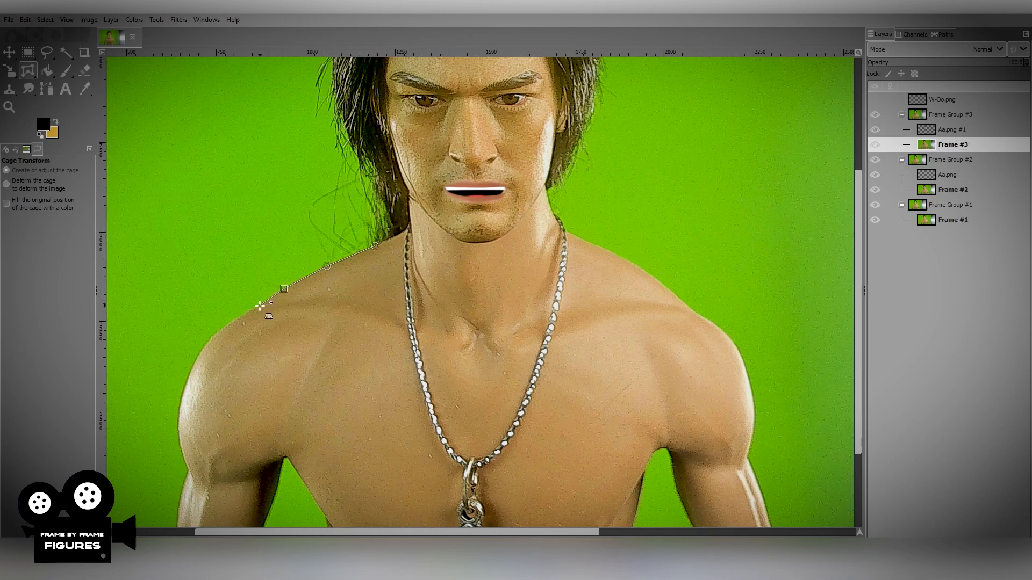
left_click(211, 336)
left_click(186, 376)
left_click(177, 413)
left_click(178, 451)
left_click(189, 470)
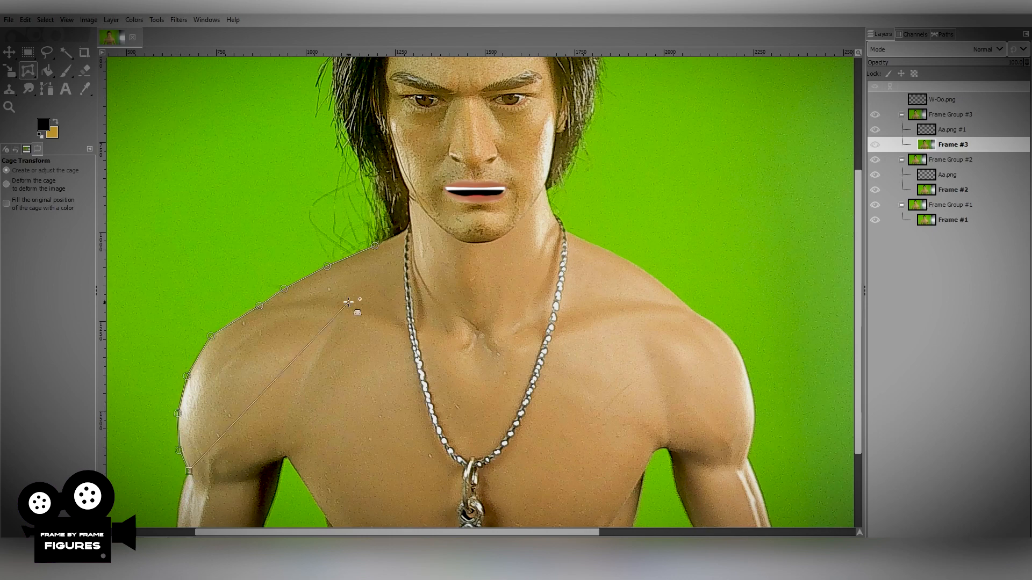
left_click(395, 304)
left_click(375, 246)
Nudge the cage points along the outer edge of Frame #3's right shoulder slightly outward and apply the deformation.
left_click(282, 287)
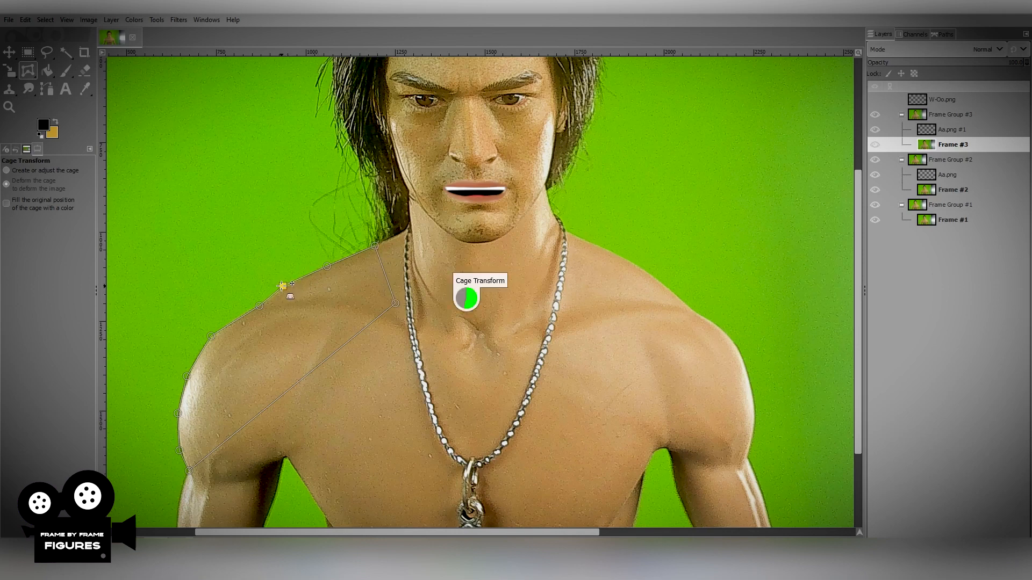
left_click(327, 264)
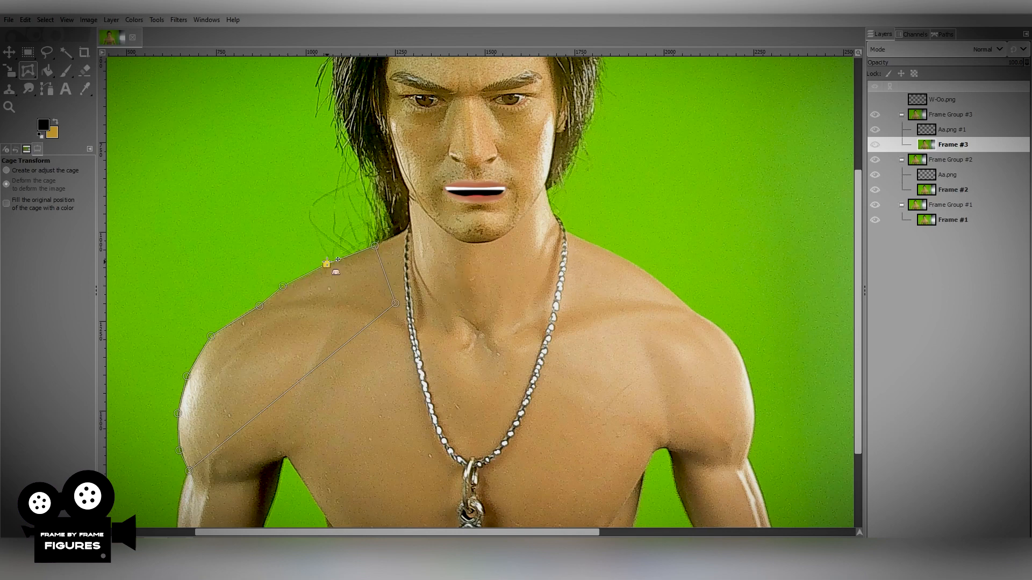
left_click(210, 335)
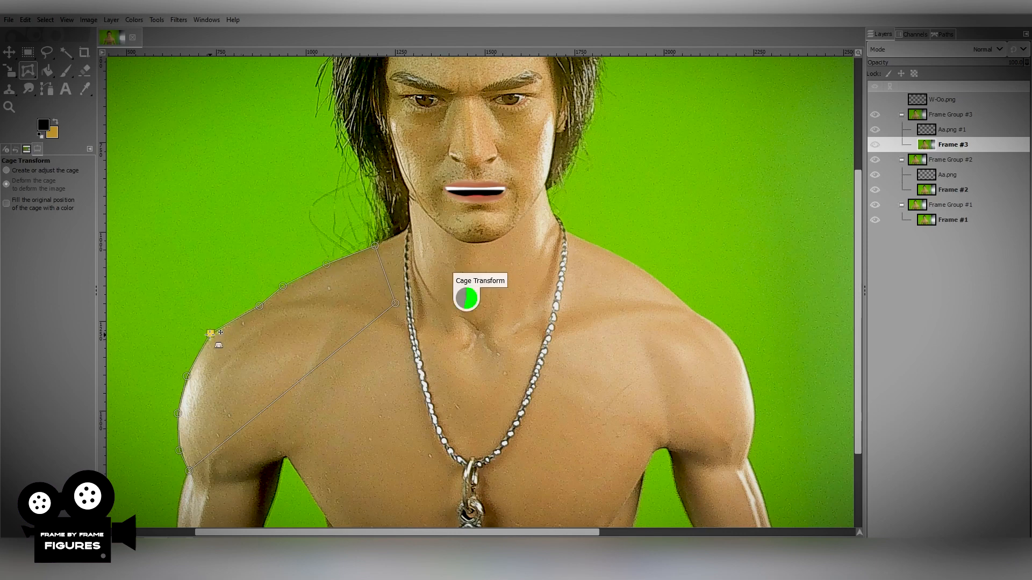
left_click(185, 376)
key("Return")
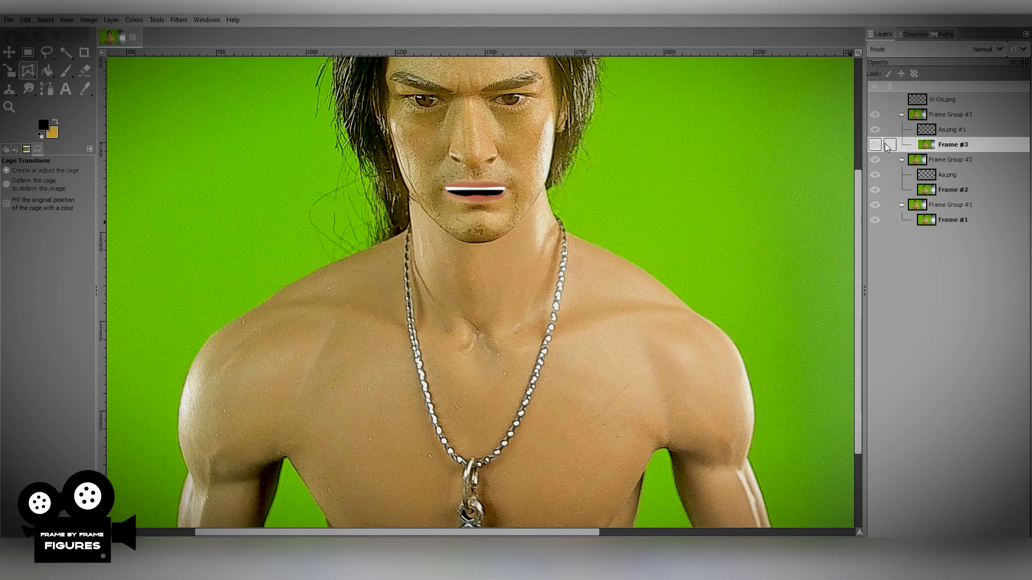
Toggle the visibility of Frame Group #3 repeatedly to compare both deformed shoulders with Frame Group #2.
left_click(876, 116)
left_click(876, 116)
left_click(876, 117)
left_click(875, 116)
left_click(875, 116)
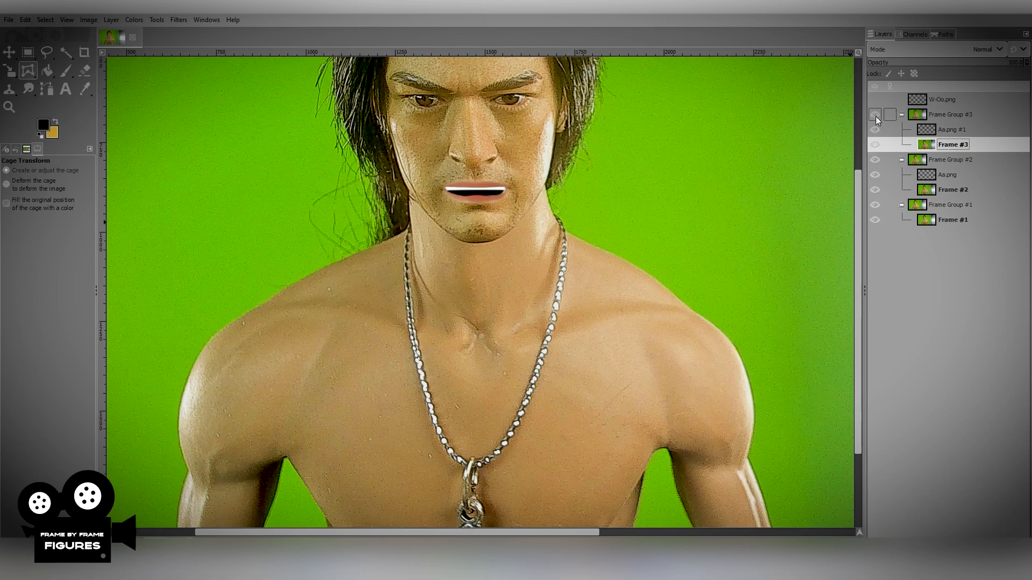
left_click(875, 116)
left_click(876, 116)
left_click(875, 116)
left_click(875, 116)
left_click(875, 116)
left_click(875, 117)
left_click(875, 116)
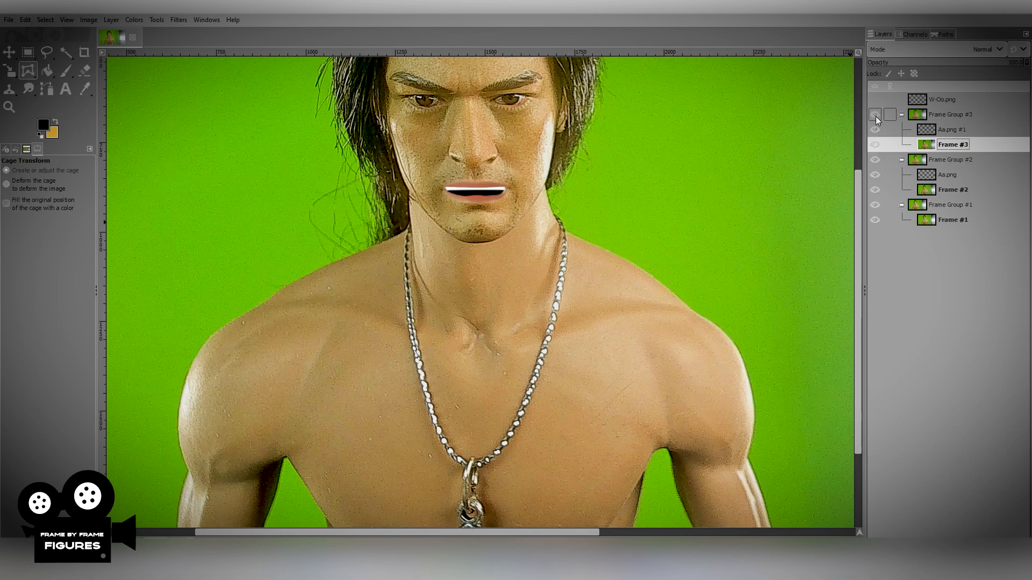
Duplicate Frame Group #3 together with its mouth and frame layers.
left_click(943, 115)
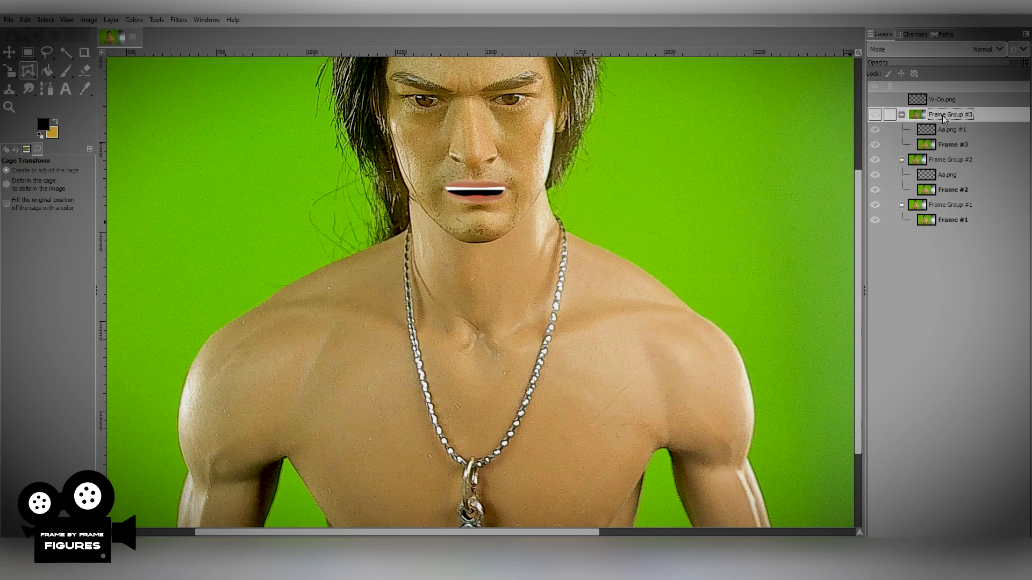
right_click(942, 115)
left_click(878, 240)
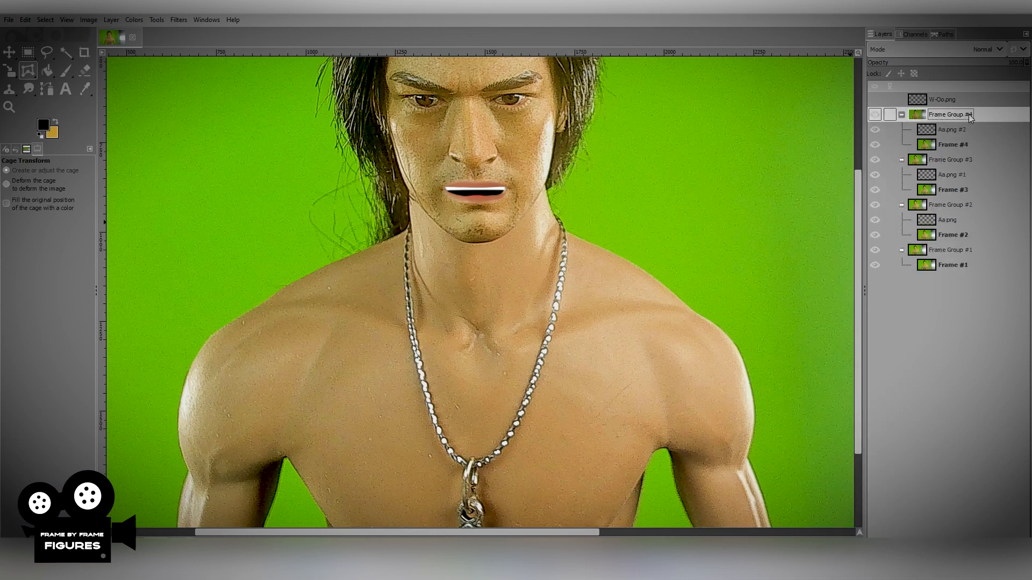
On the Frame #4 layer, draw a closed Cage Transform outline around the figure's right shoulder, from neck to upper arm.
left_click(949, 142)
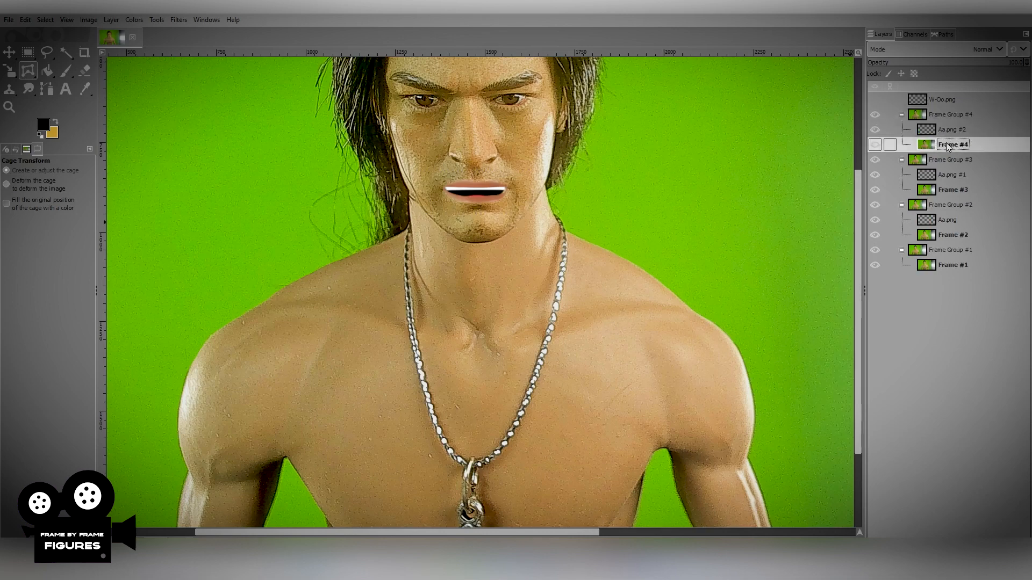
left_click(384, 242)
left_click(304, 274)
left_click(260, 305)
left_click(211, 334)
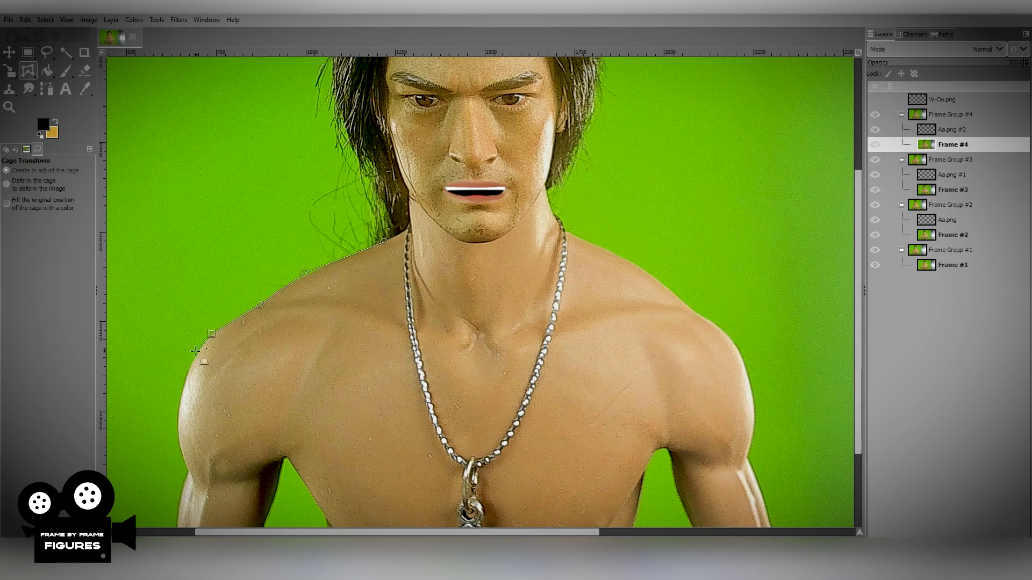
left_click(183, 380)
left_click(173, 424)
left_click(184, 469)
left_click(396, 310)
left_click(383, 242)
Try deforming Frame #4's right shoulder by nudging its outer cage points, and compare the result with the previous frame.
left_click(259, 305)
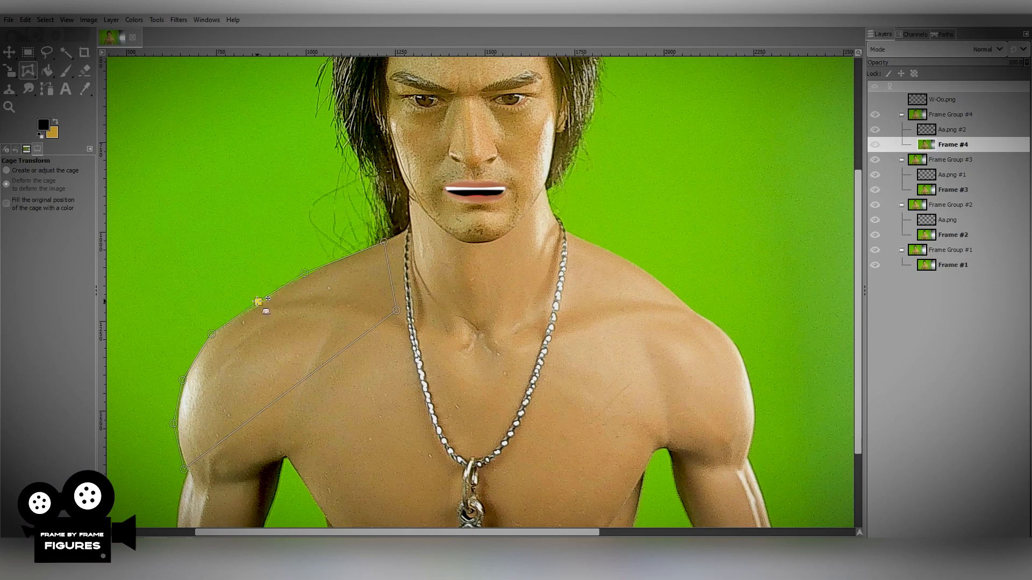
left_click(210, 332)
left_click(182, 380)
left_click(172, 424)
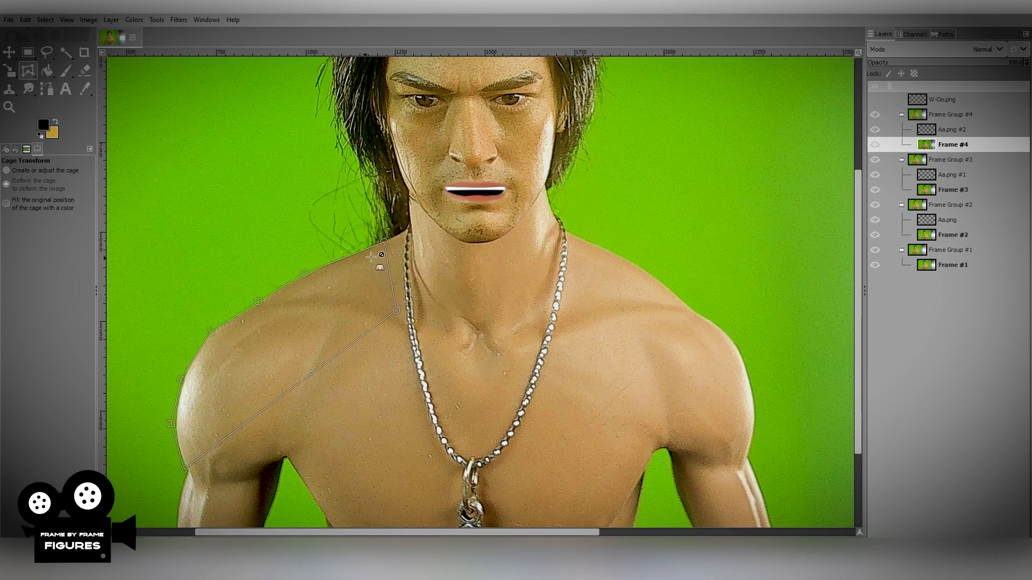
left_click(384, 240)
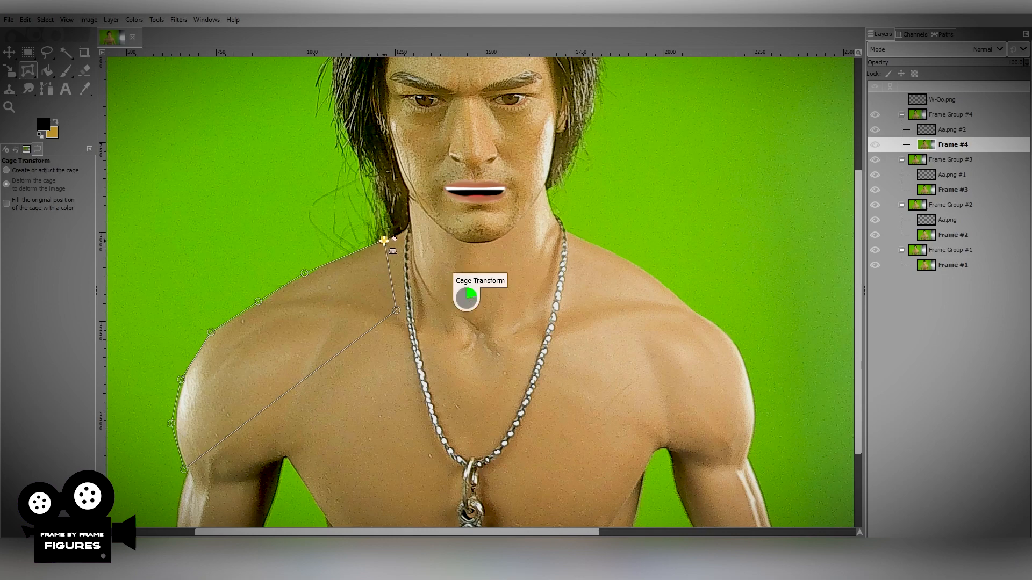
key("Return")
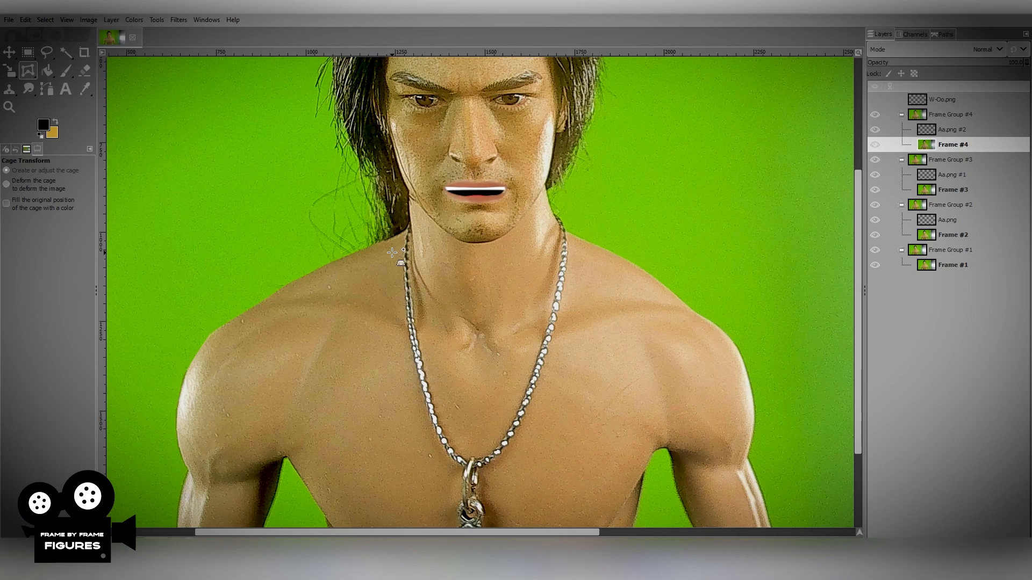
left_click(872, 115)
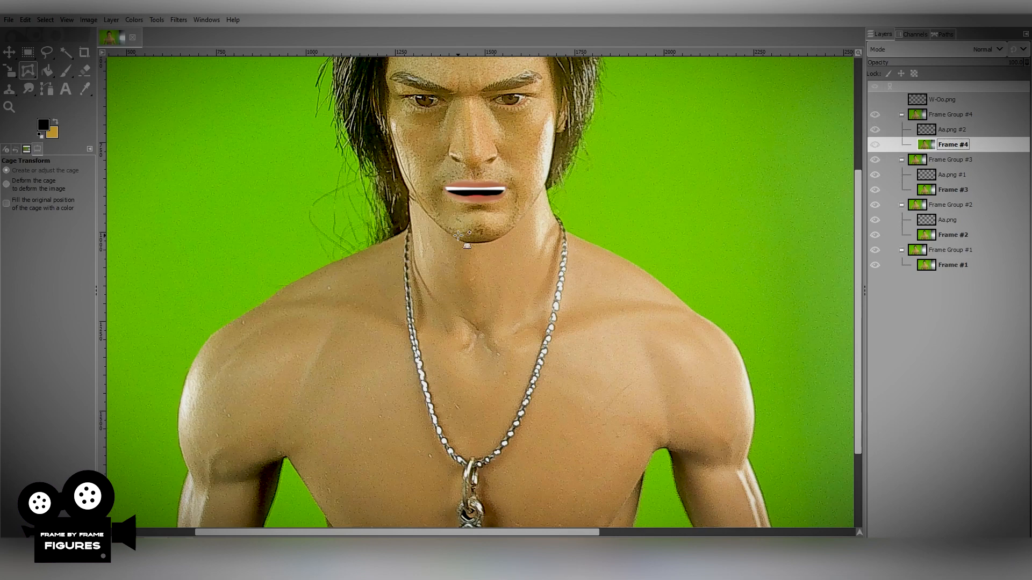
Draw a new closed cage with more closely spaced points around the figure's right shoulder on the Frame #4 layer.
left_click(375, 245)
left_click(311, 272)
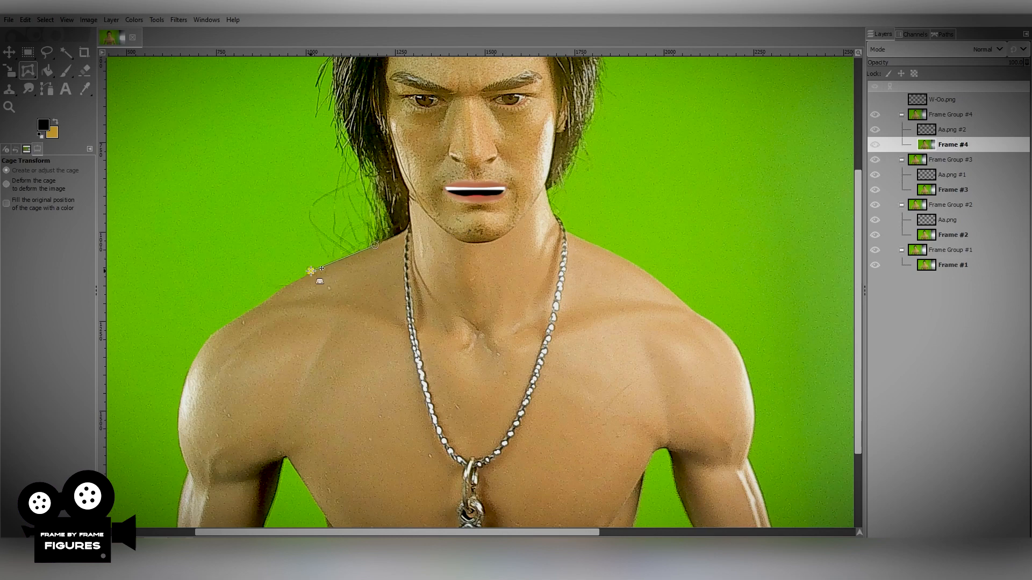
left_click(270, 296)
left_click(224, 327)
left_click(198, 348)
left_click(179, 386)
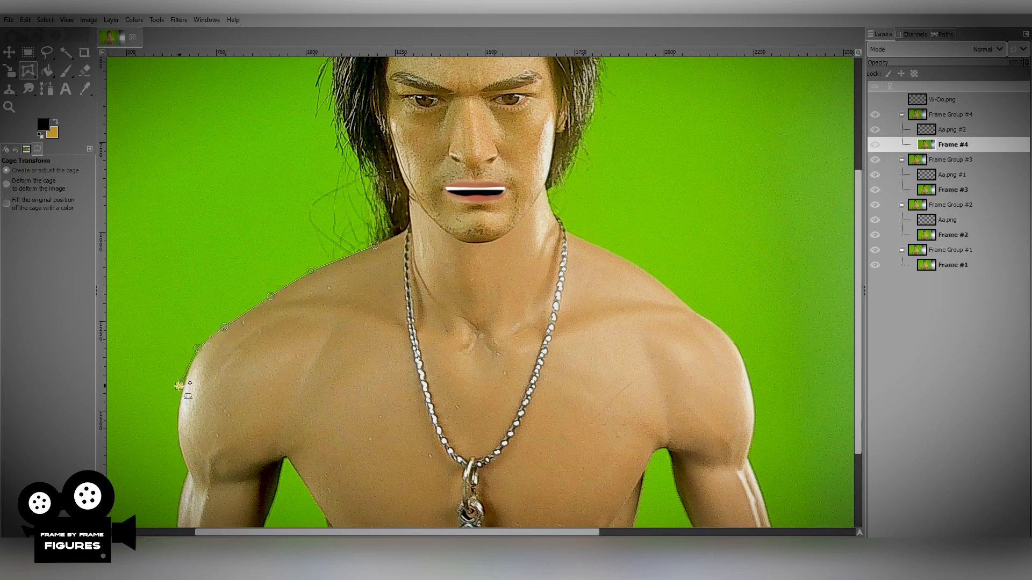
left_click(173, 431)
left_click(185, 473)
left_click(391, 295)
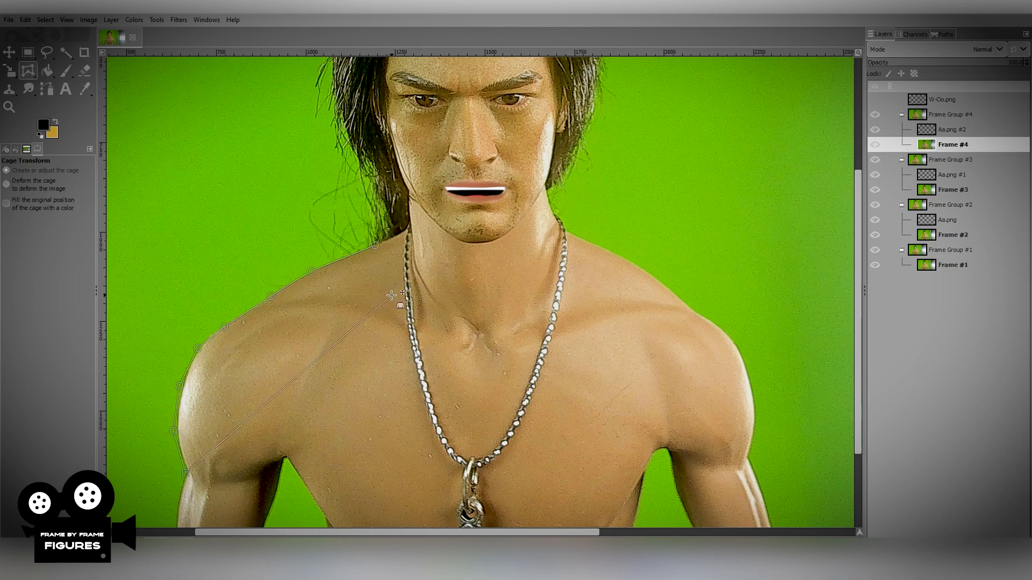
left_click(375, 244)
Nudge the new cage's points along Frame #4's right shoulder and upper arm slightly outward and apply the deformation.
left_click(309, 271)
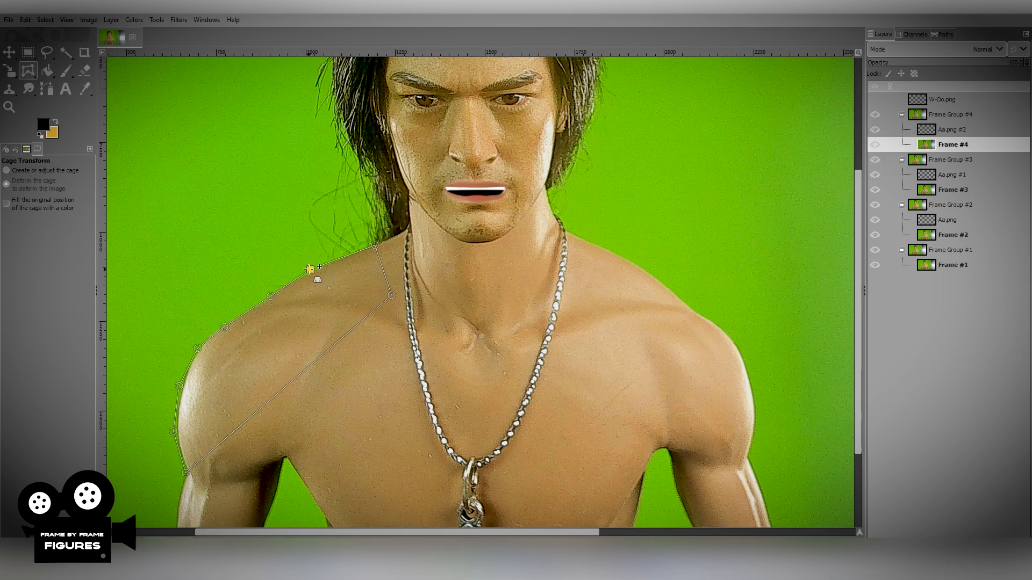
left_click(270, 295)
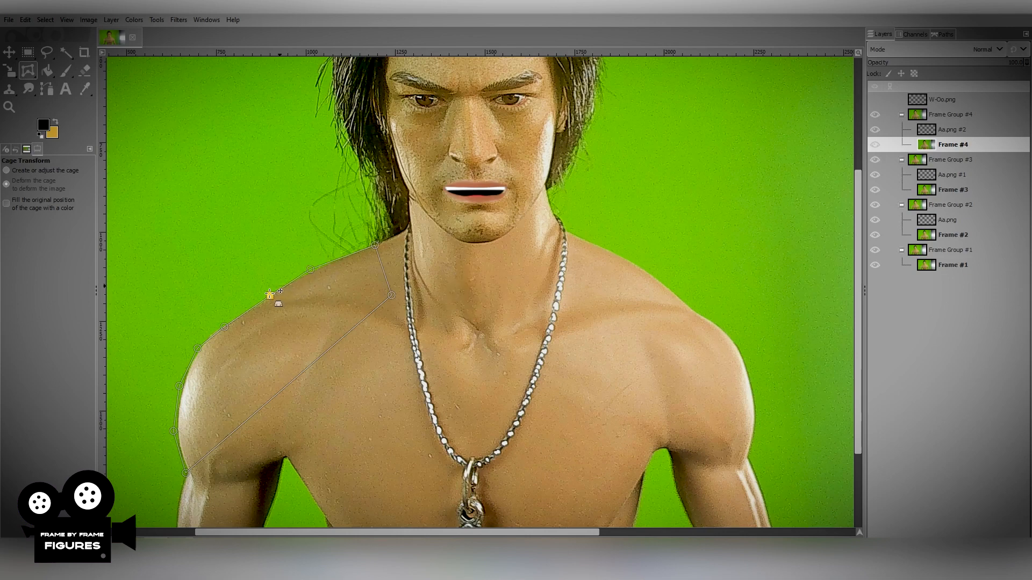
left_click(222, 326)
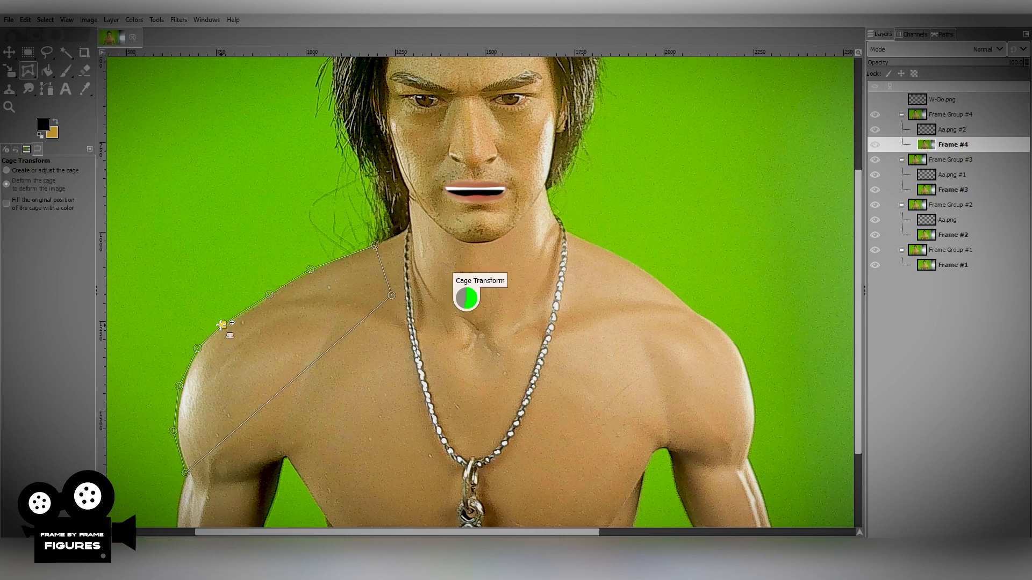
left_click(197, 348)
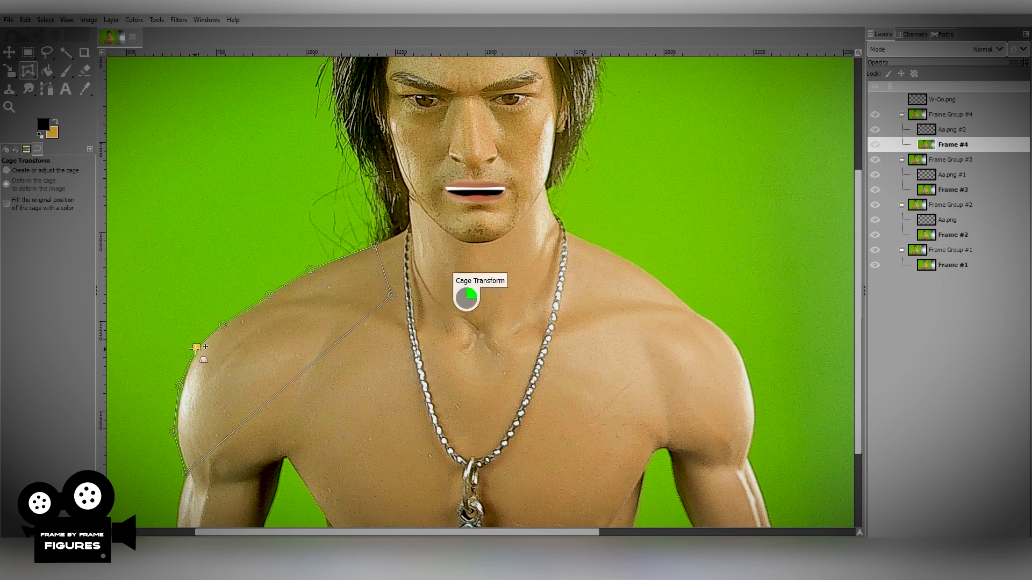
left_click(178, 386)
key("Return")
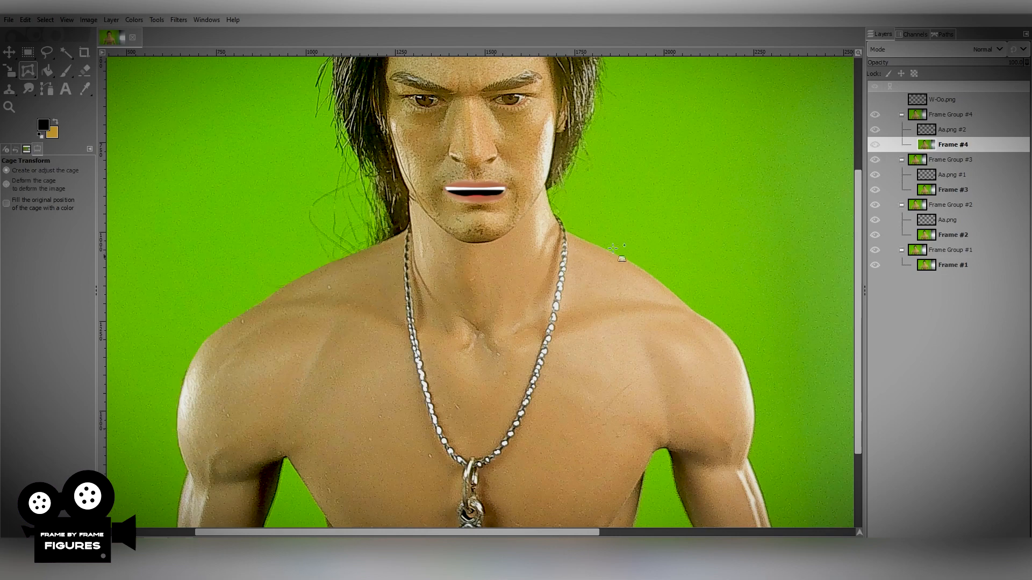
Toggle the visibility of Frame Group #4 to compare its deformed right shoulder with Frame Group #3.
left_click(875, 117)
left_click(875, 117)
left_click(875, 117)
left_click(875, 117)
On the Frame #4 layer, draw a closed Cage Transform outline around the figure's left shoulder, from neck to upper arm.
left_click(568, 233)
left_click(606, 250)
left_click(647, 273)
left_click(682, 299)
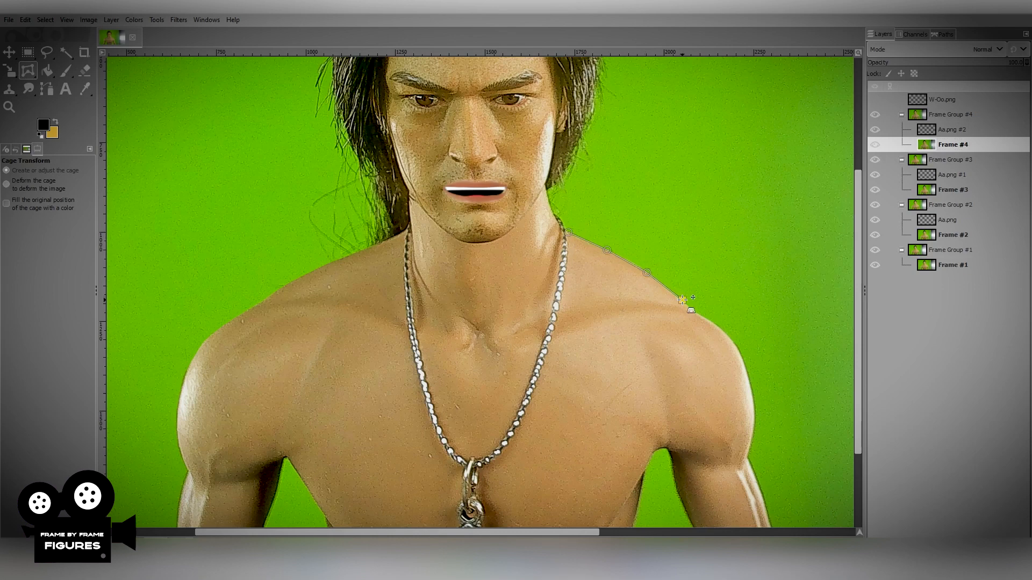
left_click(705, 318)
left_click(733, 342)
left_click(748, 373)
left_click(755, 408)
left_click(750, 446)
left_click(597, 357)
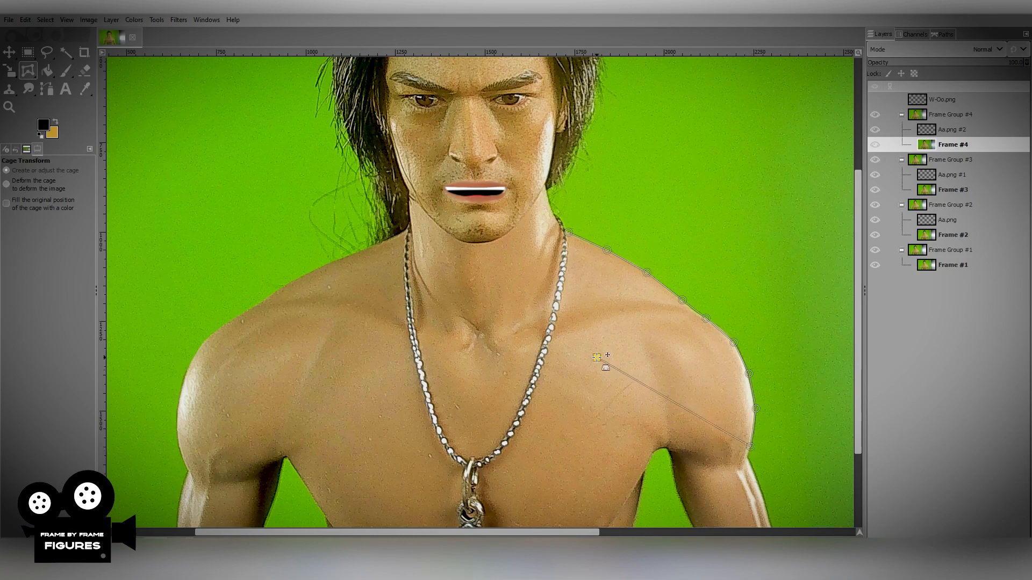
left_click(572, 268)
left_click(568, 232)
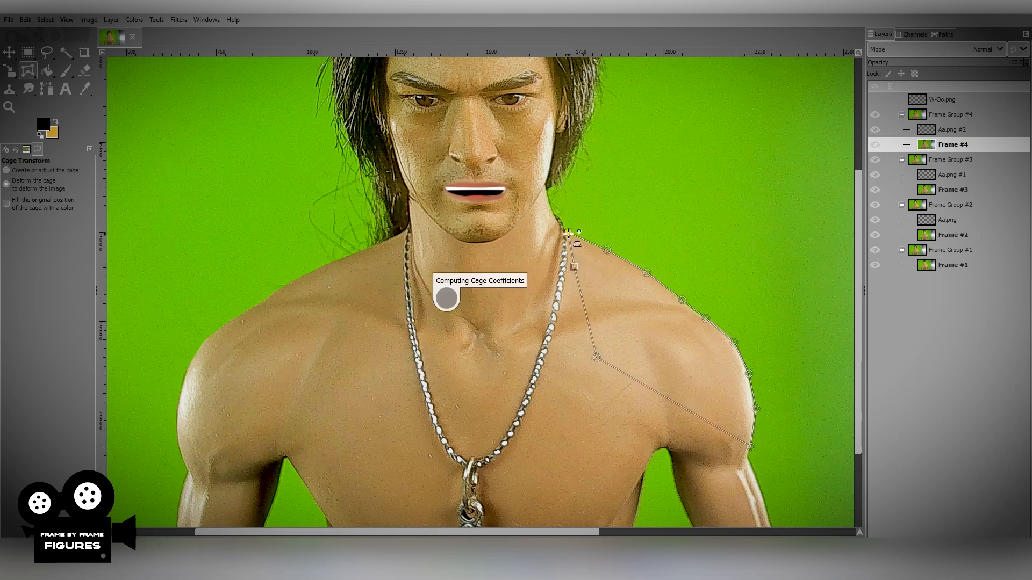
Nudge the cage points along the outer edge of Frame #4's left shoulder and upper arm to subtly deform them.
left_click(607, 248)
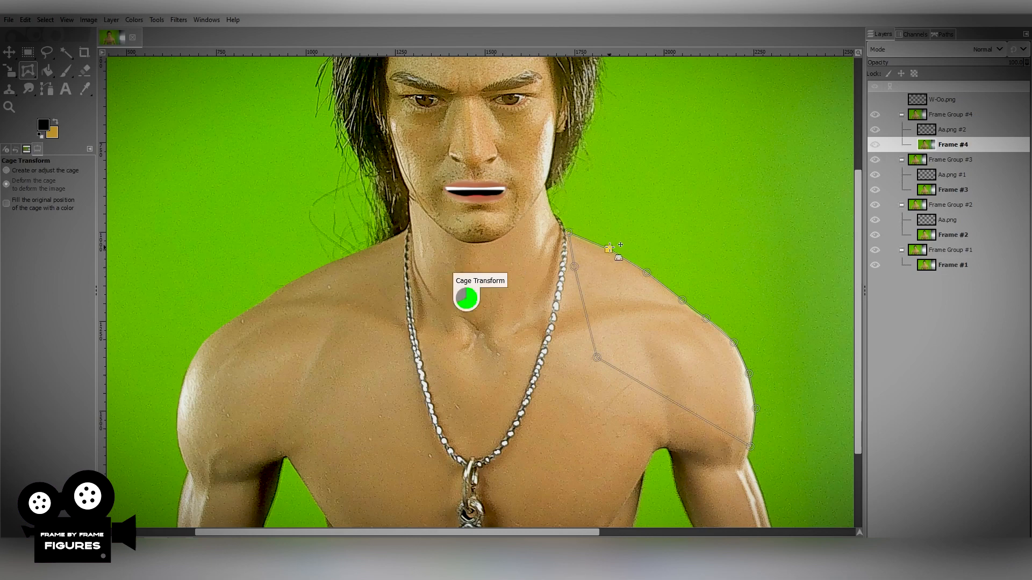
left_click(647, 273)
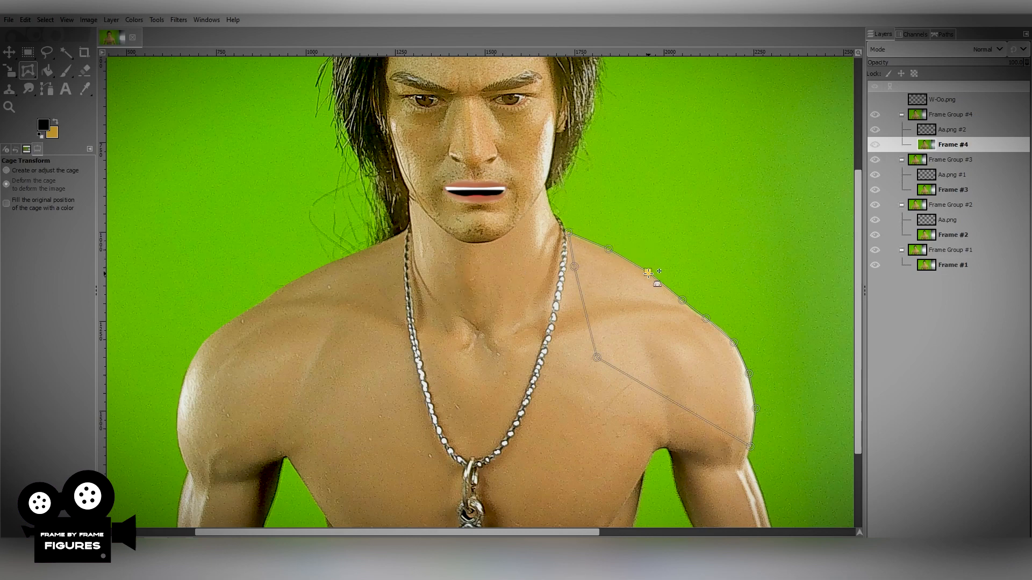
left_click(684, 298)
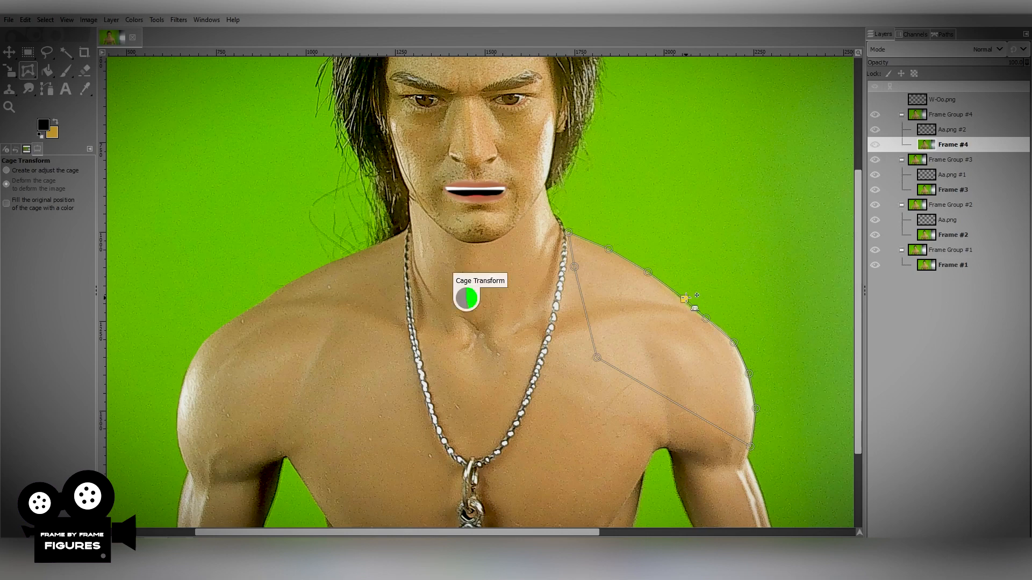
left_click(707, 318)
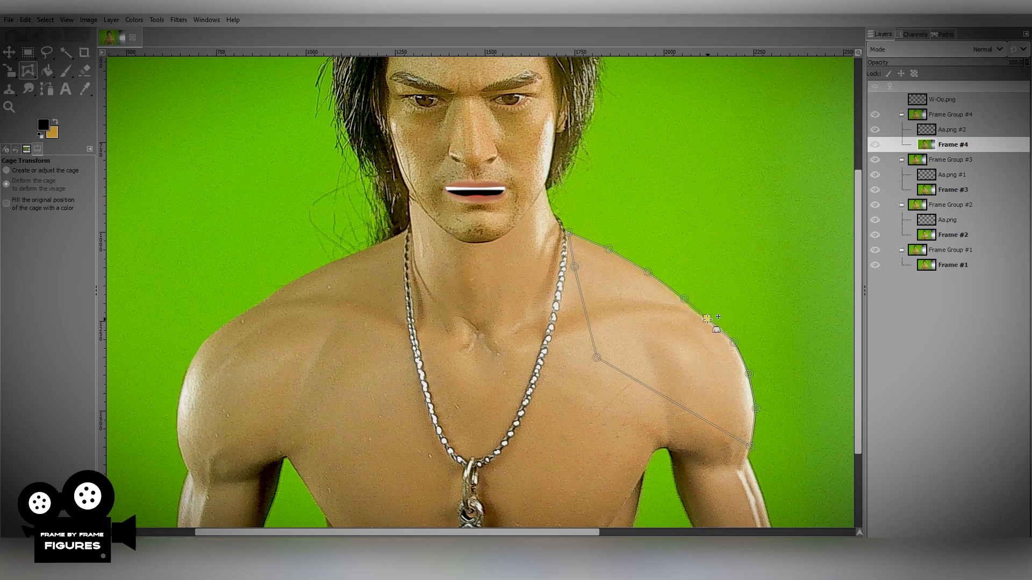
left_click(734, 342)
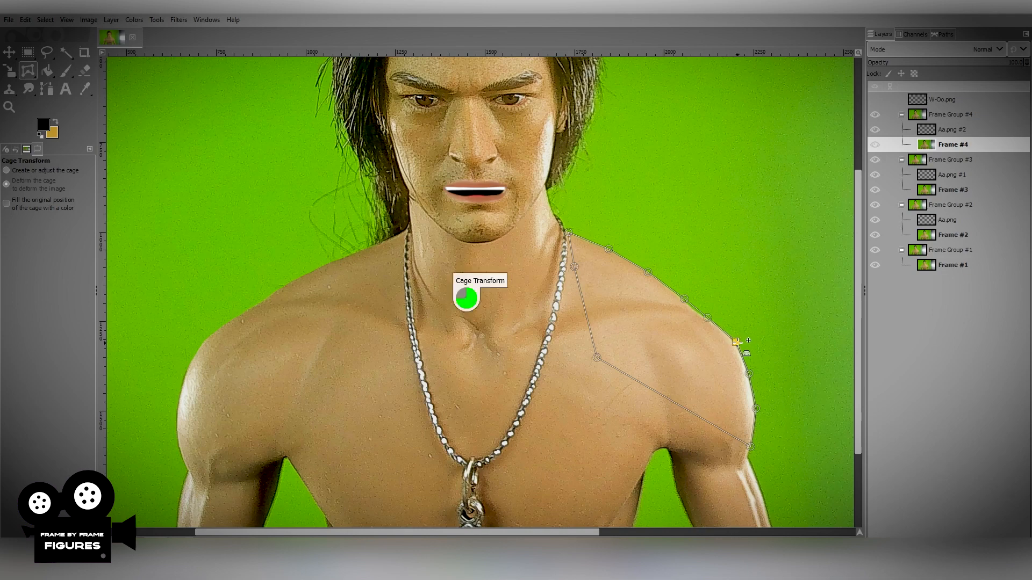
left_click(748, 372)
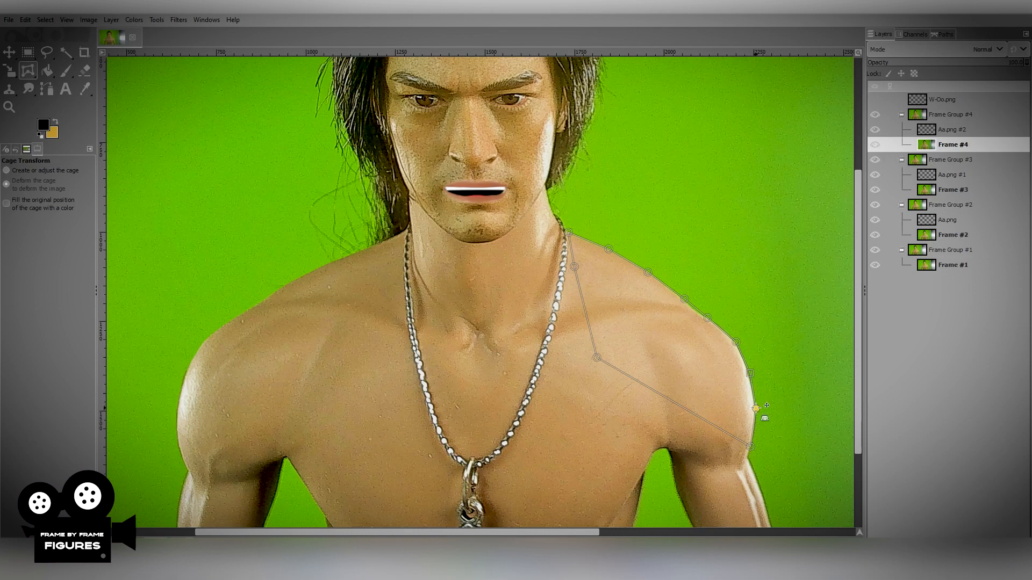
left_click(756, 408)
left_click(735, 342)
key("Escape")
Toggle the visibility of Frame Group #4 repeatedly to compare both deformed shoulders with Frame Group #3.
left_click(874, 115)
left_click(875, 117)
left_click(874, 118)
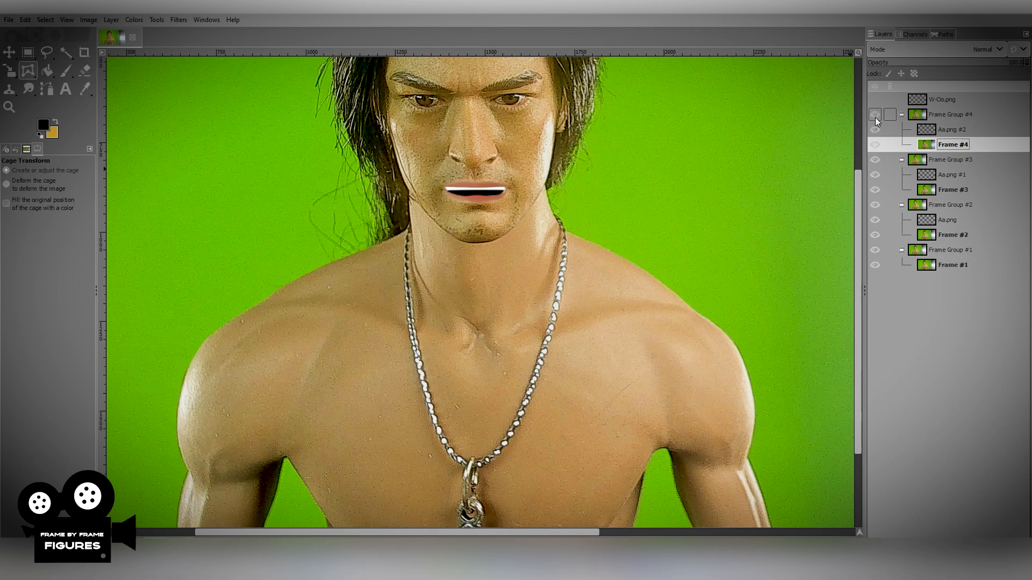
left_click(874, 117)
Duplicate Frame Group #4 with its layers and select the Frame #5 layer in the copy.
left_click(958, 116)
right_click(959, 116)
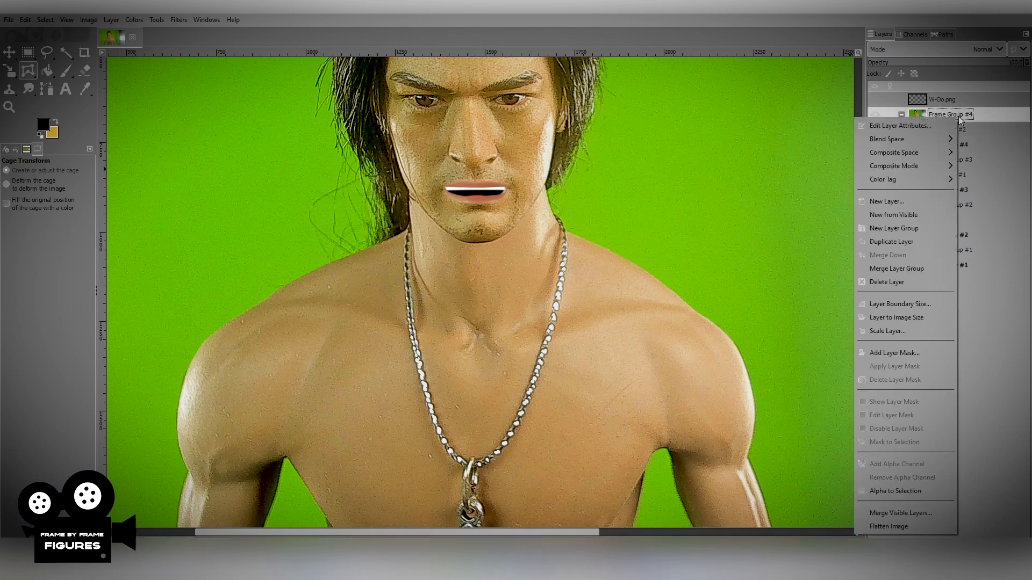
left_click(891, 242)
left_click(948, 146)
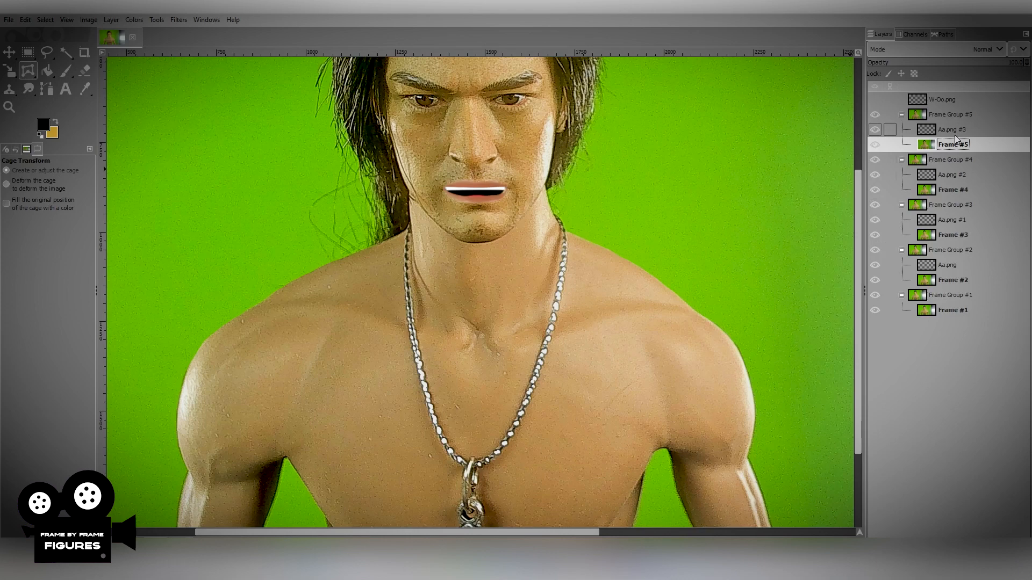
Hide Frame Groups #4, #3 and #2 in turn and show them again to preview the shoulder movement across frames.
left_click(875, 159)
left_click(874, 205)
left_click(874, 250)
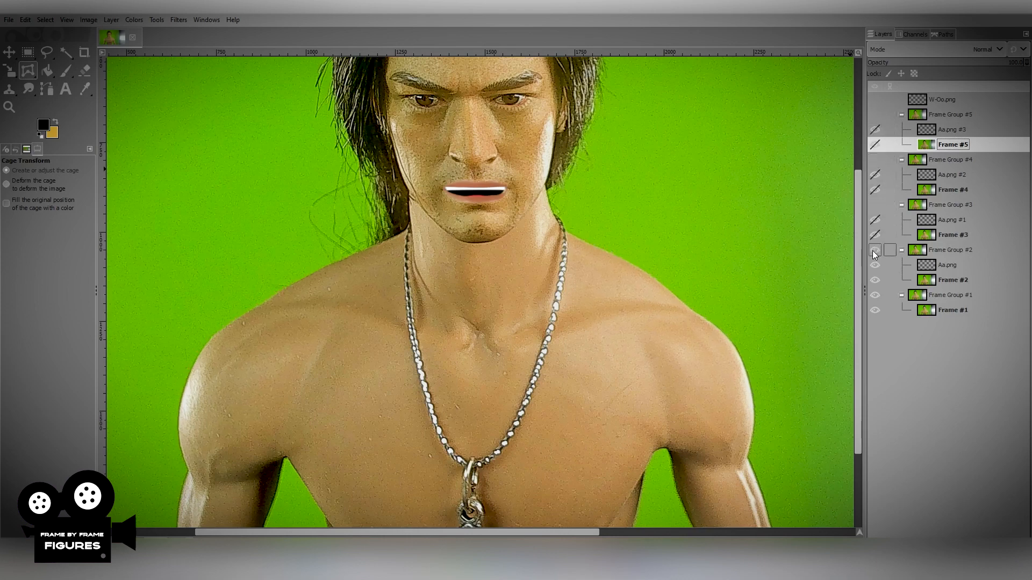
left_click(874, 250)
left_click(874, 204)
left_click(875, 160)
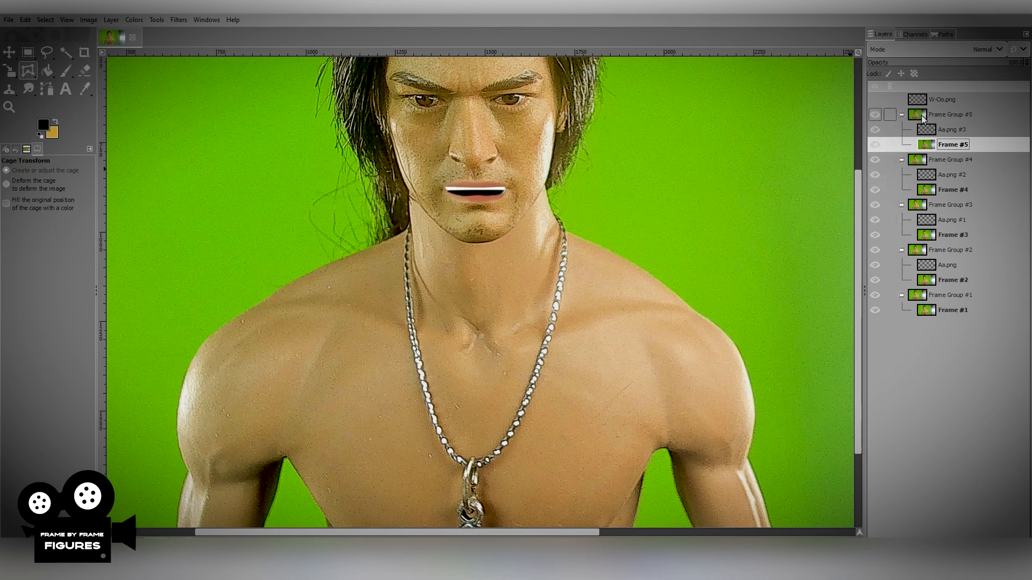
Undo the visibility changes and the duplication of Frame Group #4.
key("ctrl+z")
key("ctrl+z")
key("ctrl+z")
key("ctrl+y")
key("ctrl+y")
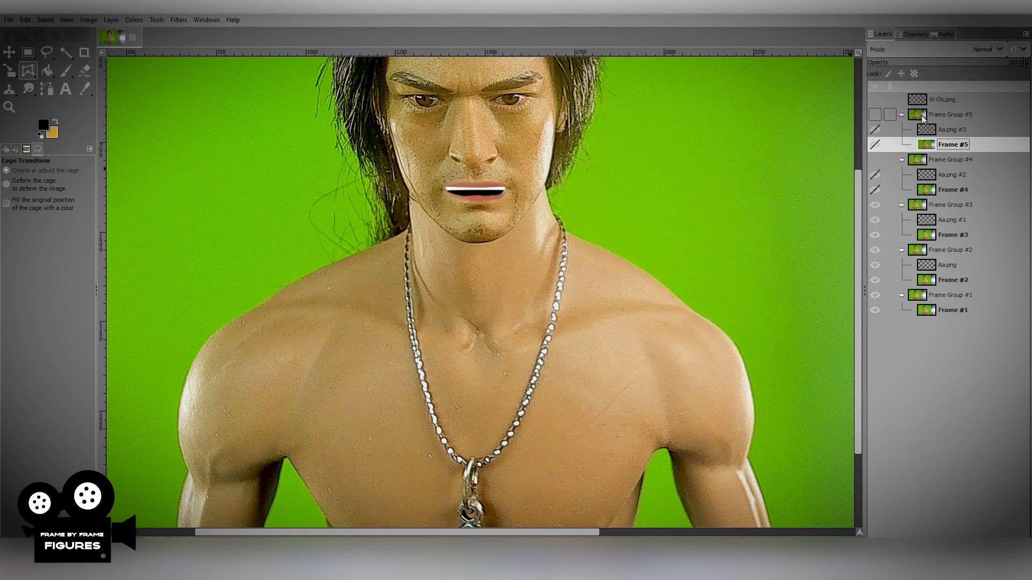
key("ctrl+z")
key("ctrl+z")
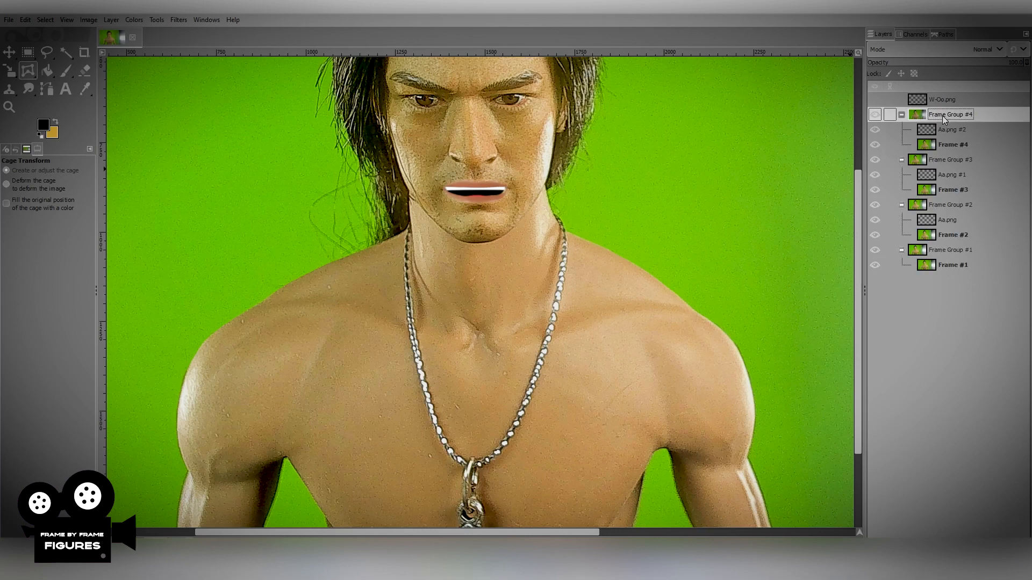
Place the W-Oo.png layer inside Frame Group #4 and show it in place of the Aa.png #2 mouth.
left_click_drag(943, 101, 943, 126)
left_click(875, 115)
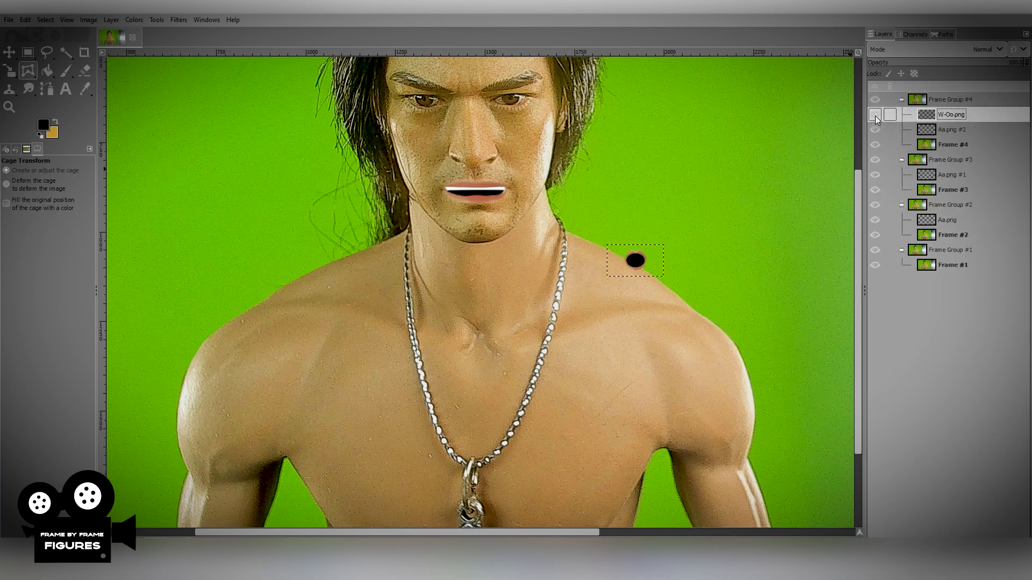
left_click(875, 129)
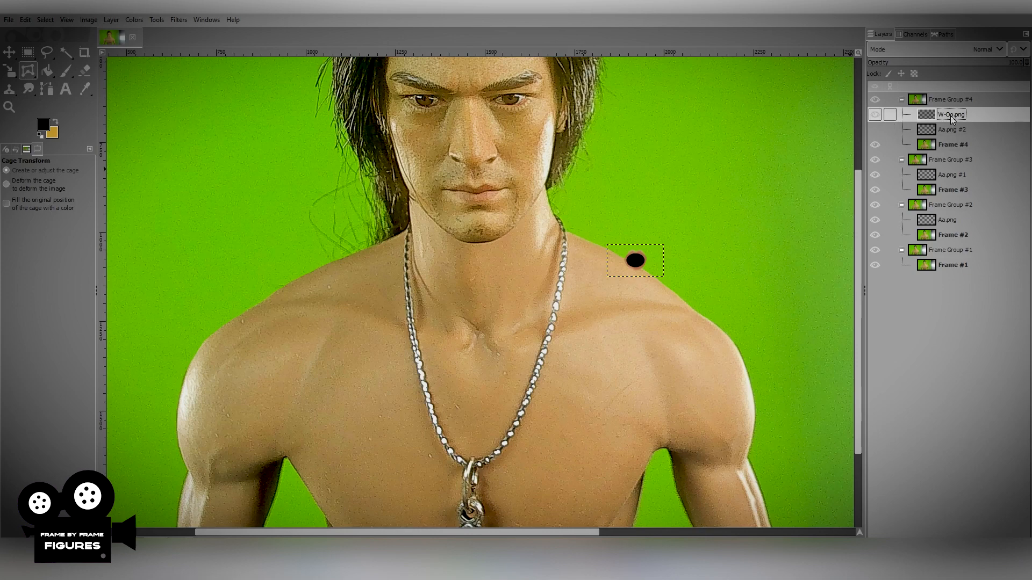
Move the W-Oo.png mouth shape onto the figure's lips and stretch it horizontally to cover their full width.
left_click(9, 52)
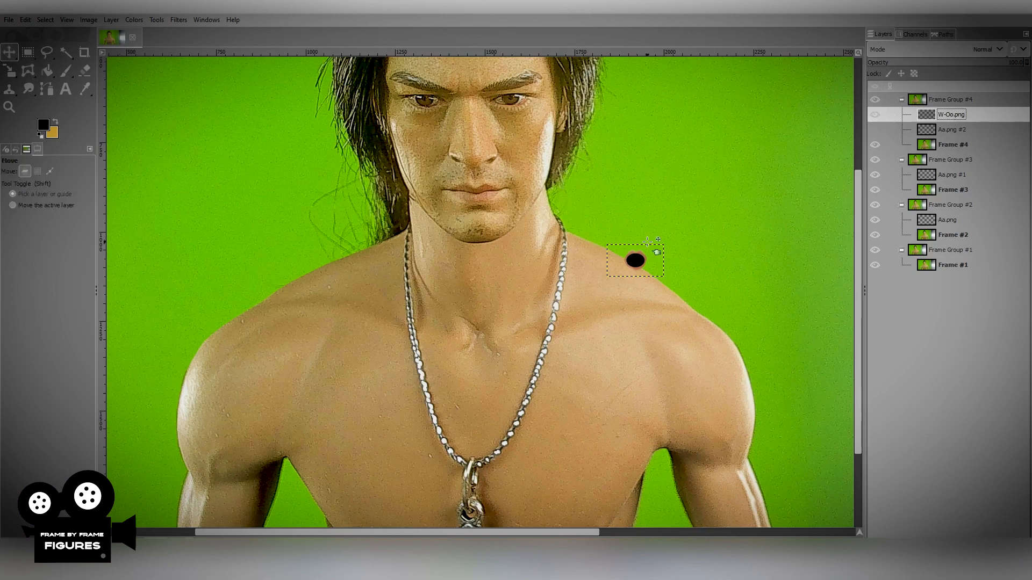
left_click_drag(634, 259, 474, 193)
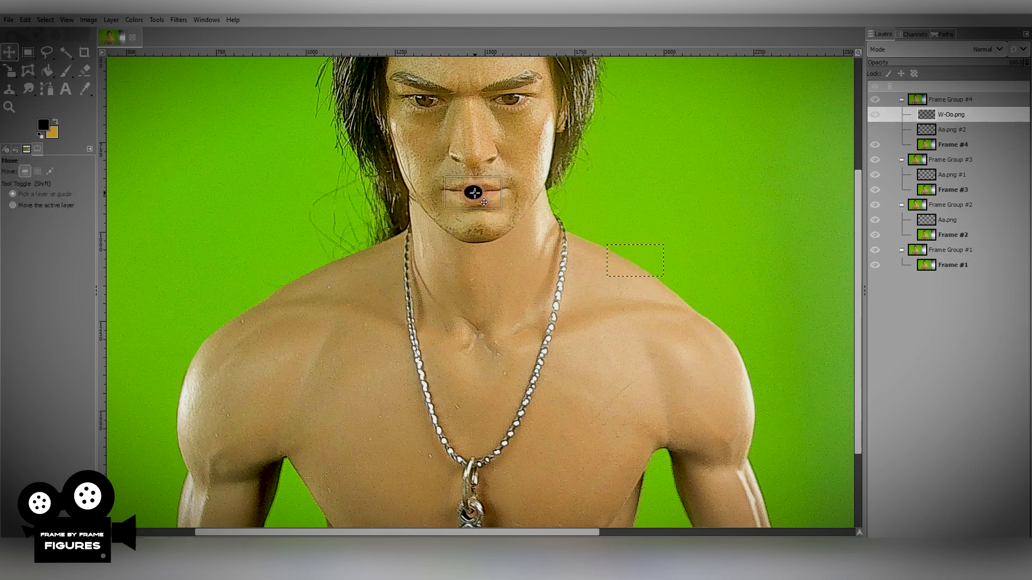
left_click(10, 70)
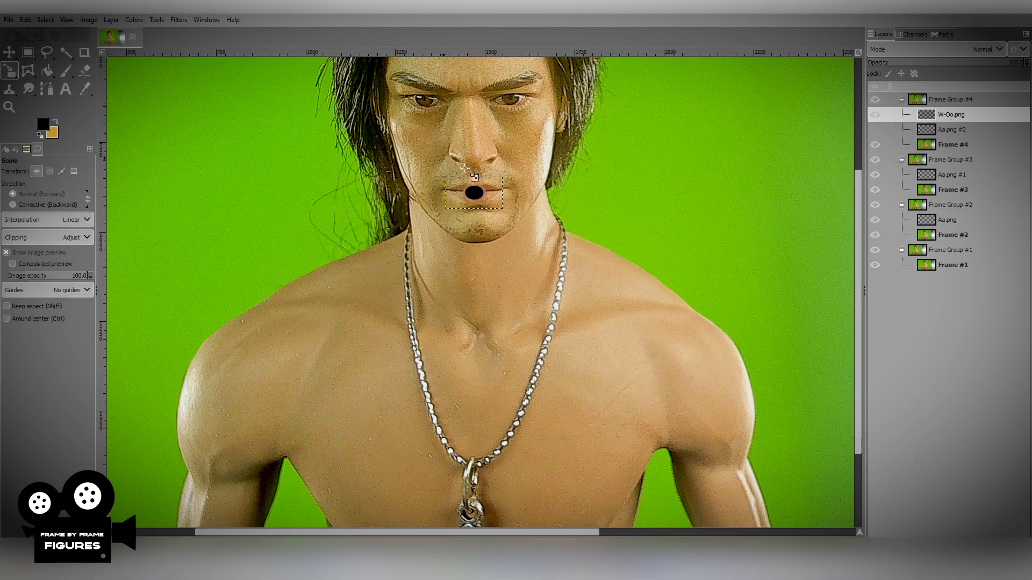
left_click(473, 192)
left_click_drag(507, 194, 535, 195)
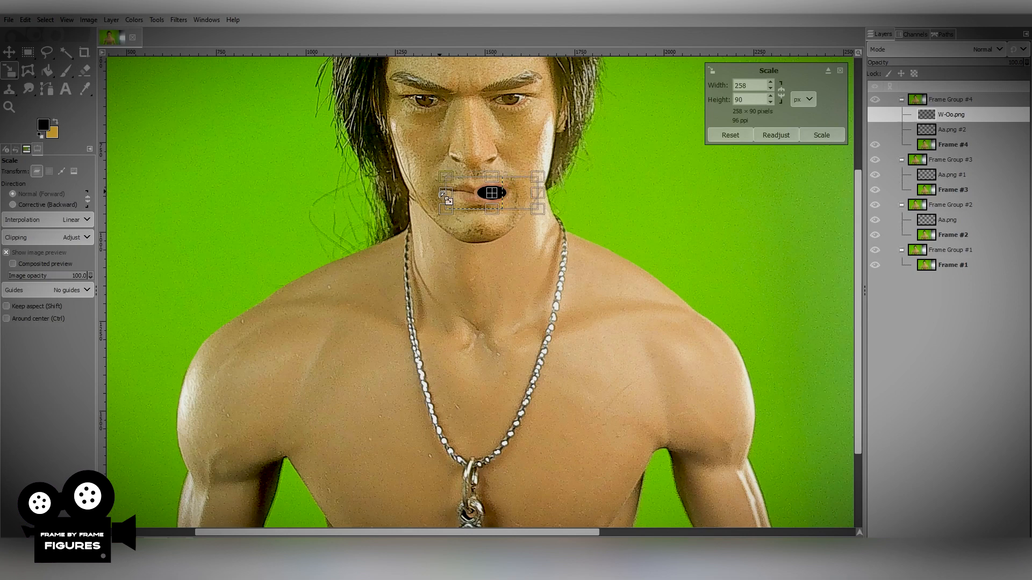
left_click_drag(442, 194, 397, 193)
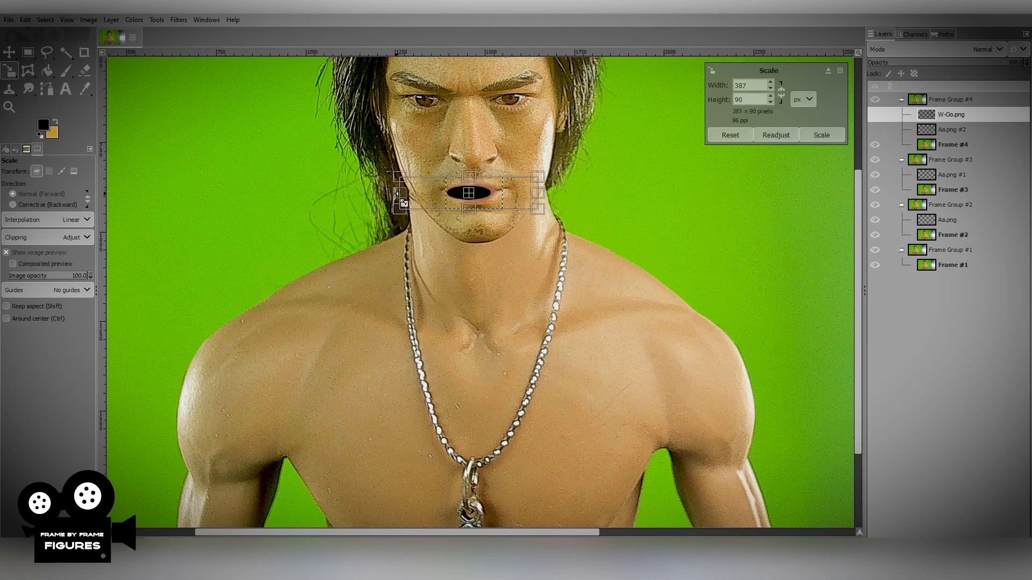
left_click_drag(537, 193, 562, 193)
left_click_drag(399, 191, 388, 192)
left_click_drag(475, 175, 474, 173)
key("Return")
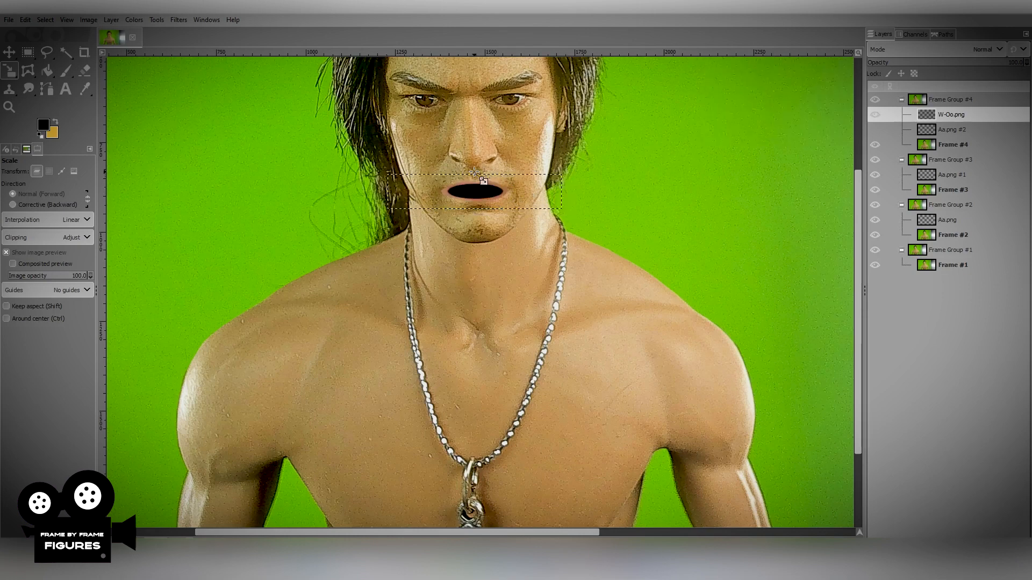
left_click(7, 52)
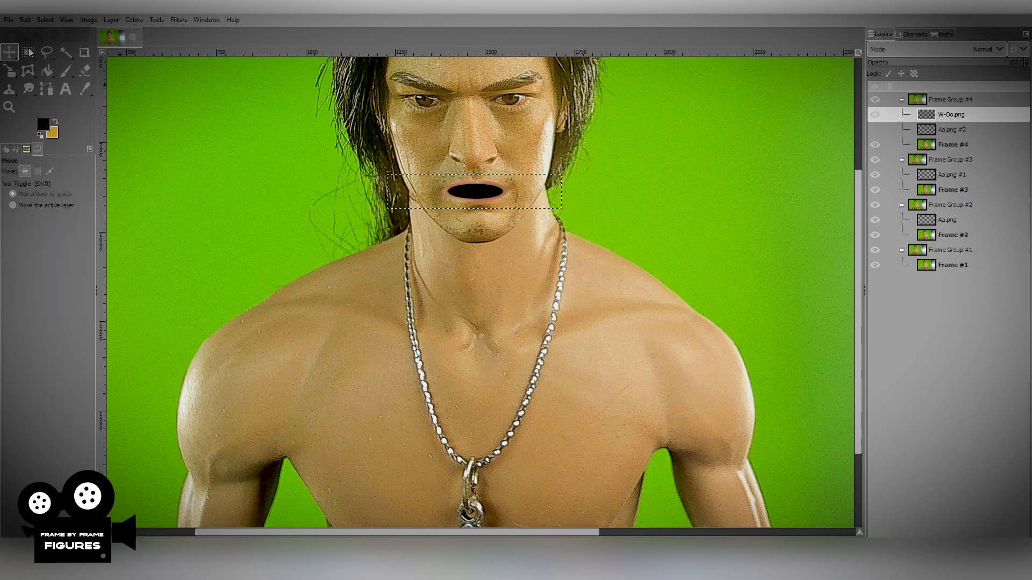
left_click_drag(498, 203, 498, 202)
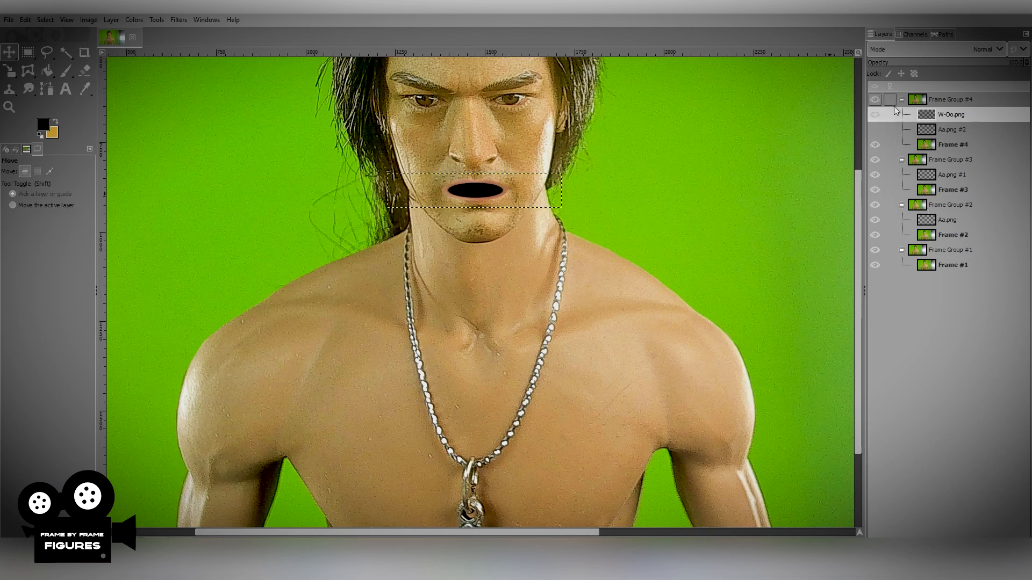
Duplicate the W-Oo.png layer and place the copy above Aa.png #1 in Frame Group #3.
left_click(936, 98)
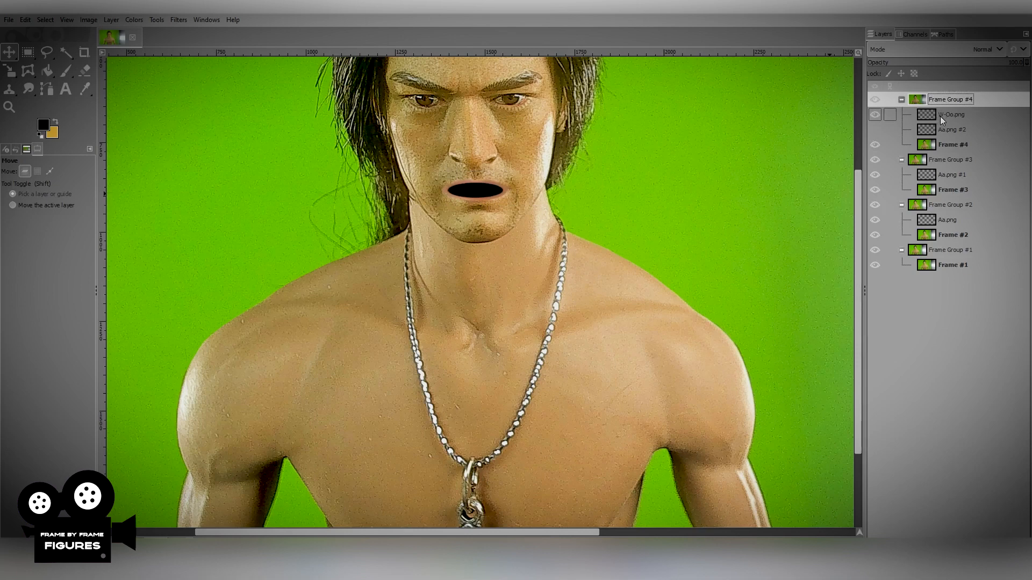
left_click(940, 116)
right_click(940, 116)
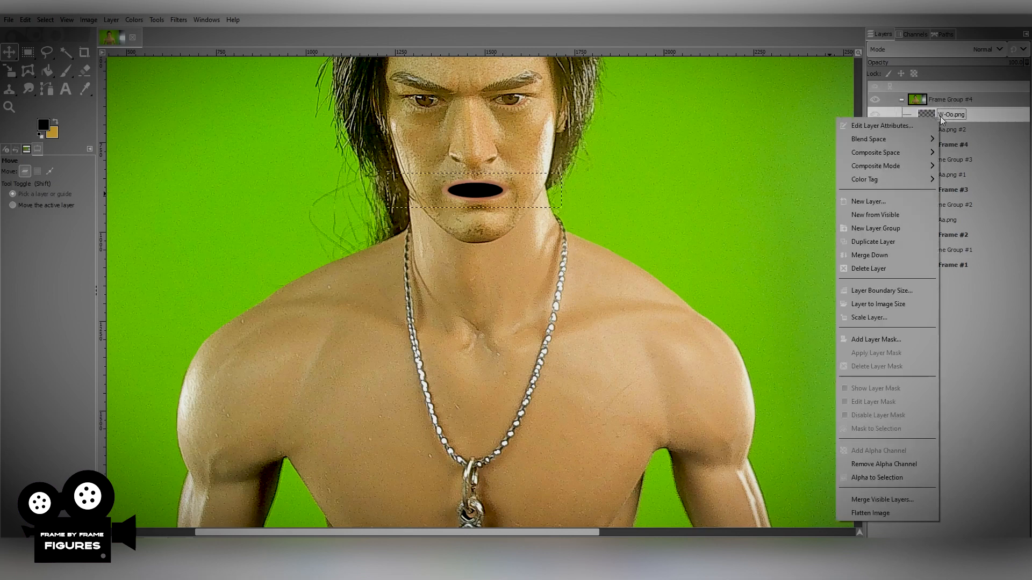
left_click(875, 242)
left_click_drag(955, 116, 949, 182)
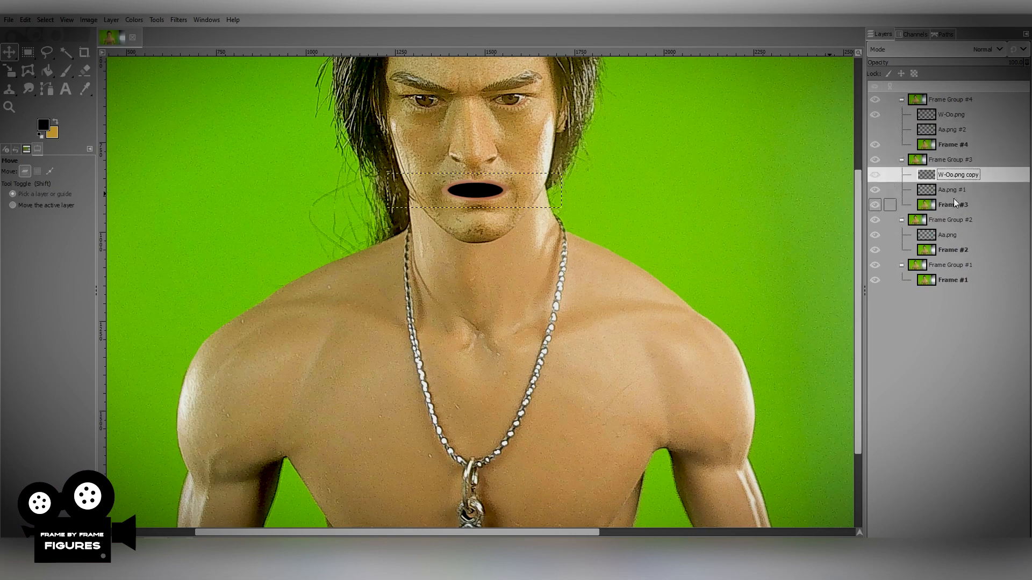
Duplicate the W-Oo.png mouth layer twice more, placing one copy in Frame Group #2 and one in Frame Group #1.
right_click(945, 175)
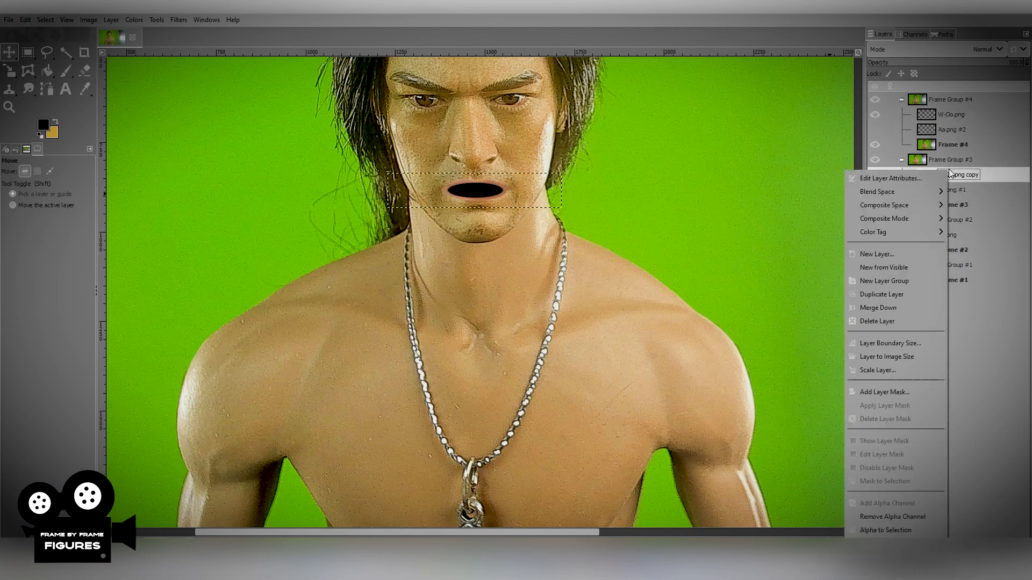
left_click(880, 295)
left_click_drag(930, 195, 946, 238)
right_click(945, 237)
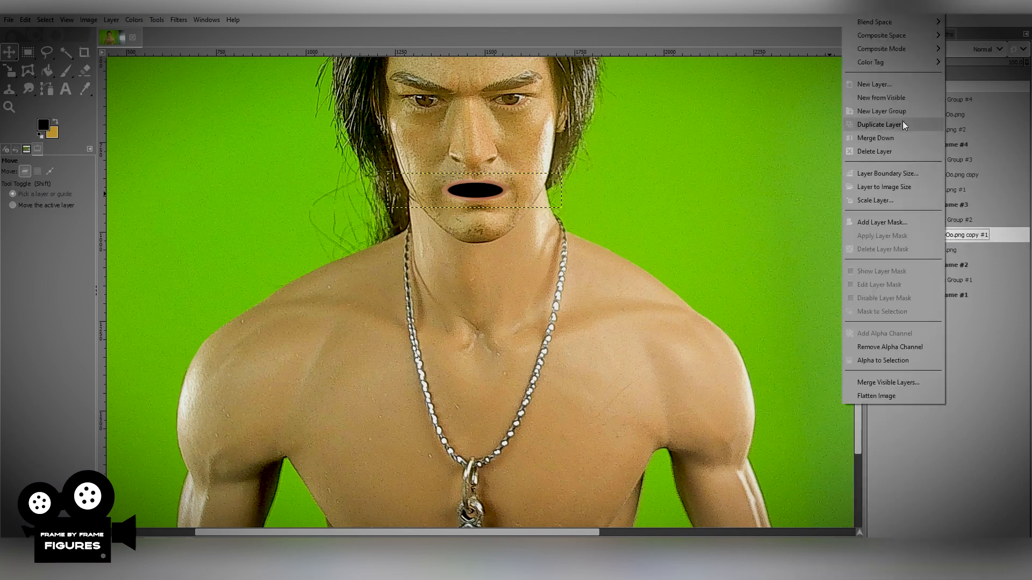
left_click(882, 123)
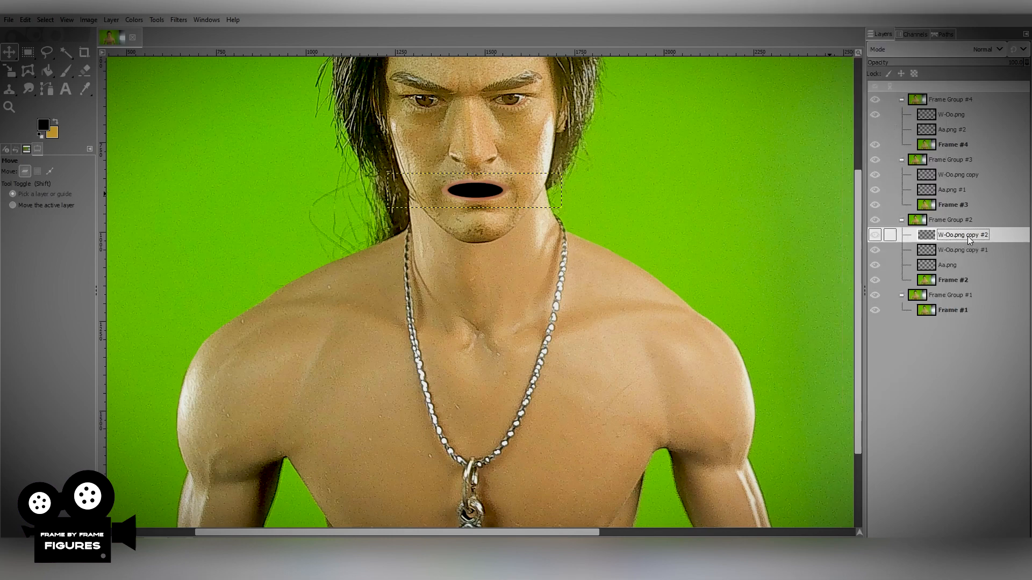
left_click_drag(959, 234, 946, 302)
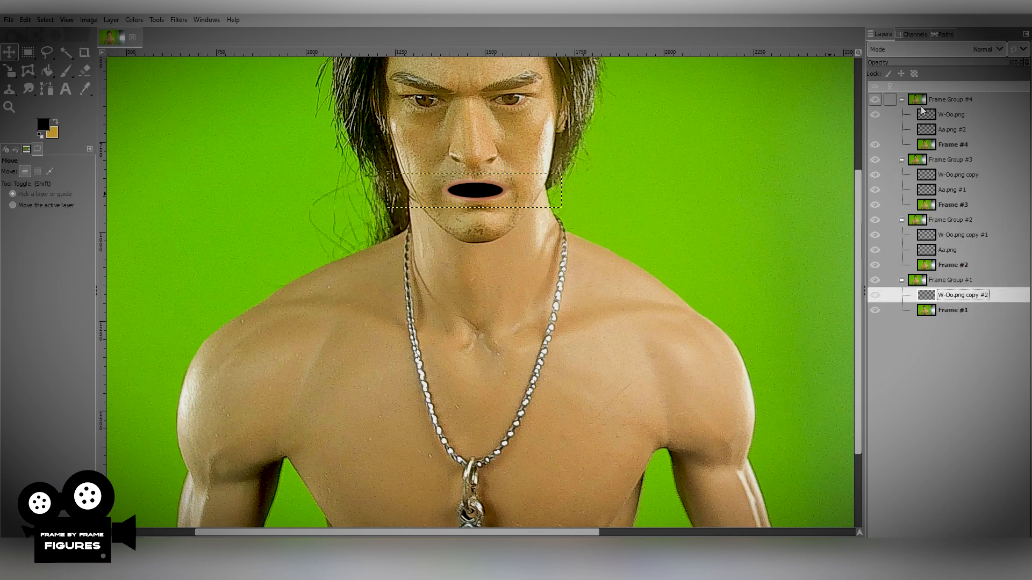
Hide Frame Groups #4, #3 and #2 in turn and toggle Frame Group #1 to check the new mouth in every frame.
left_click(877, 100)
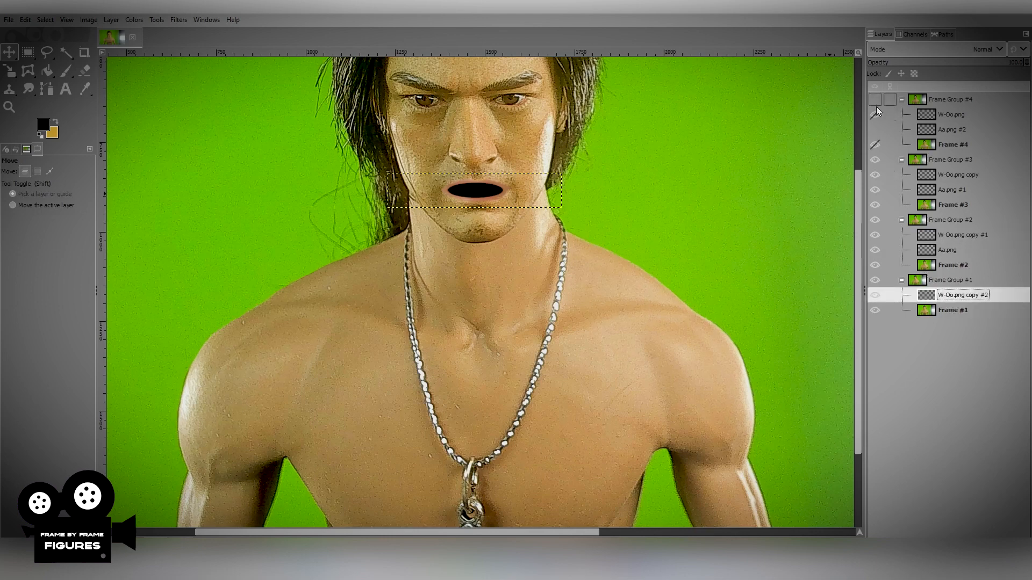
left_click(874, 160)
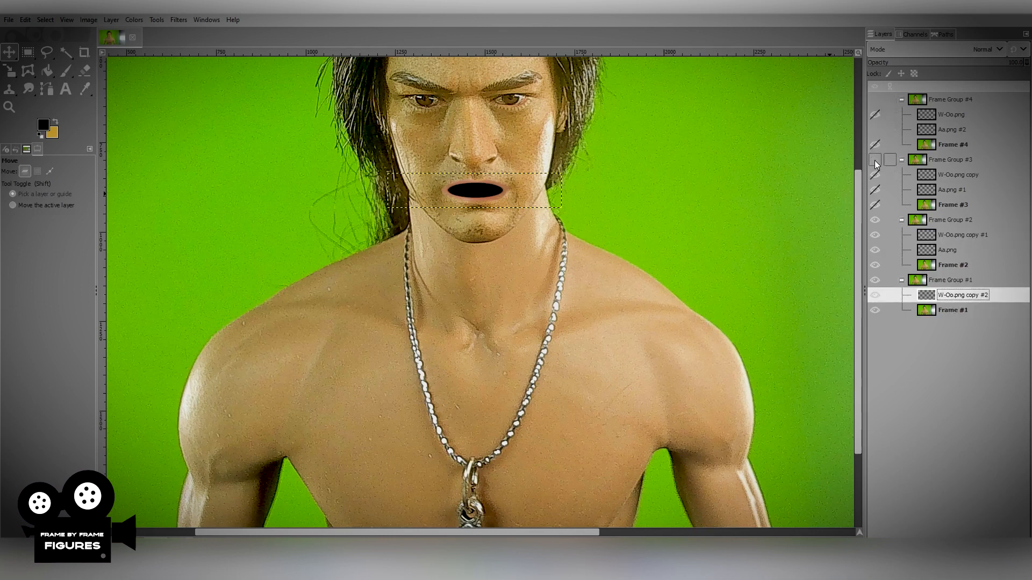
left_click(875, 220)
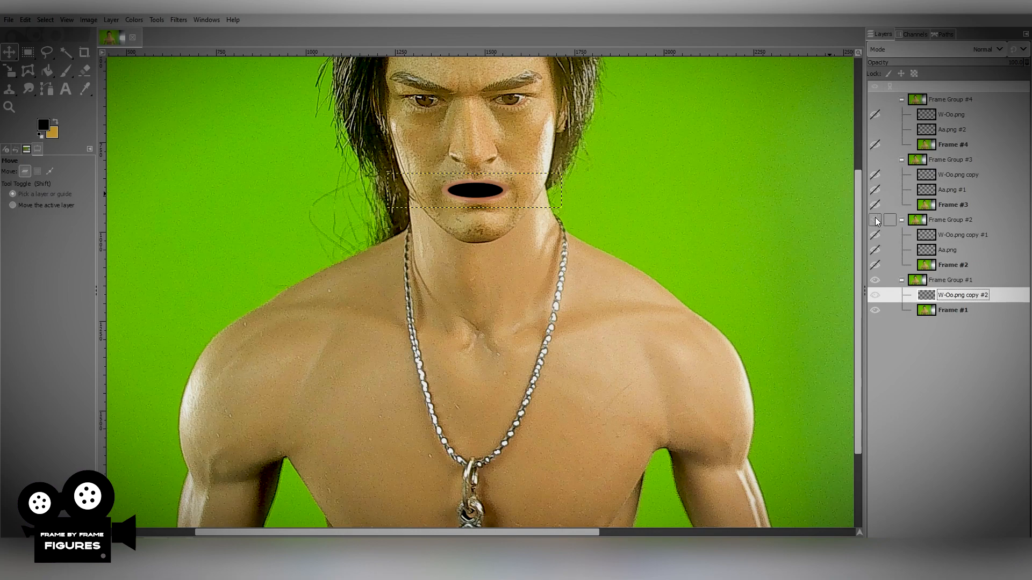
left_click(875, 280)
left_click(875, 280)
left_click(938, 280)
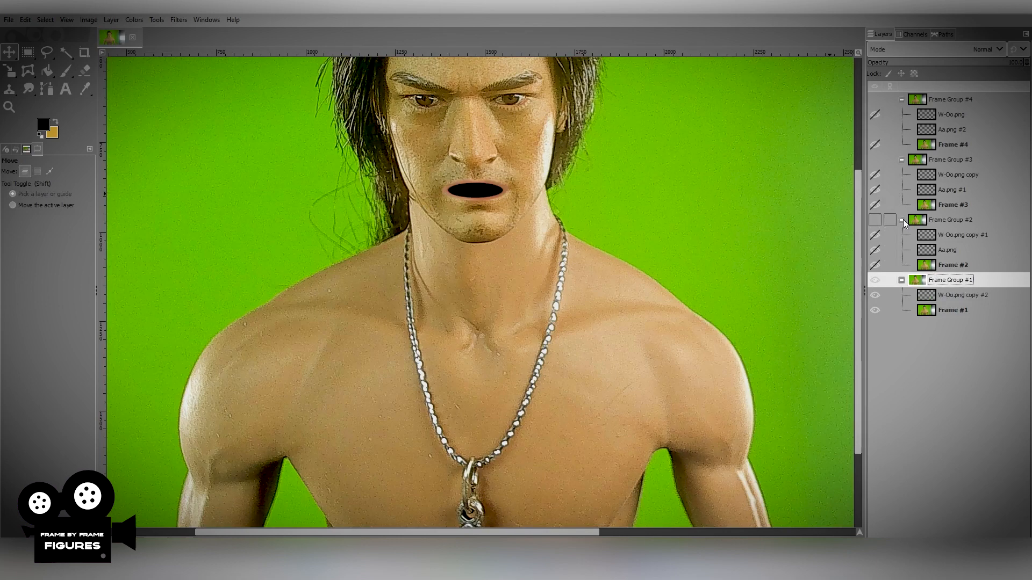
Show Frame Groups #2, #3 and #4 again with the Aa.png and Aa.png #1 mouth layers hidden.
left_click(875, 220)
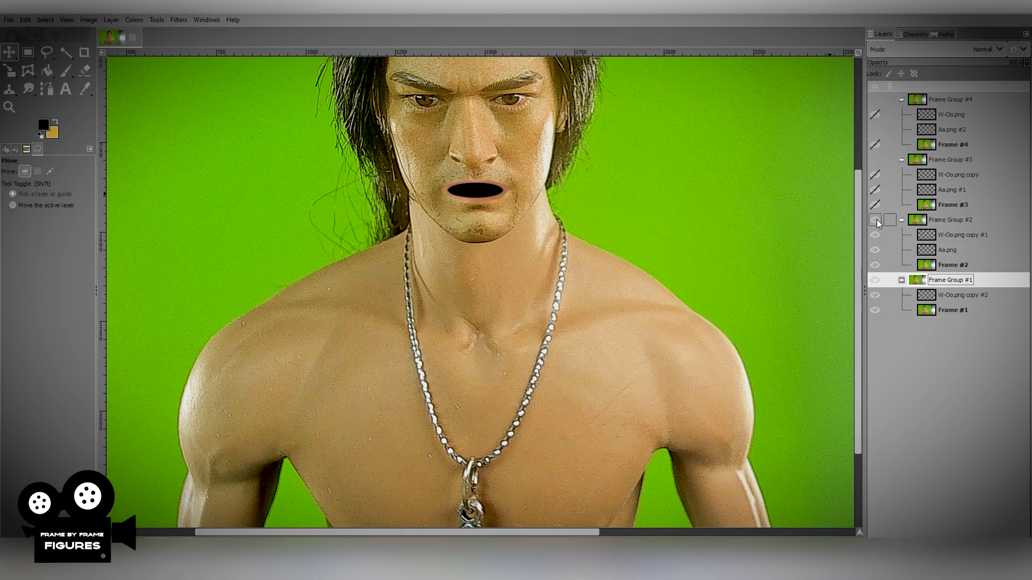
left_click(947, 239)
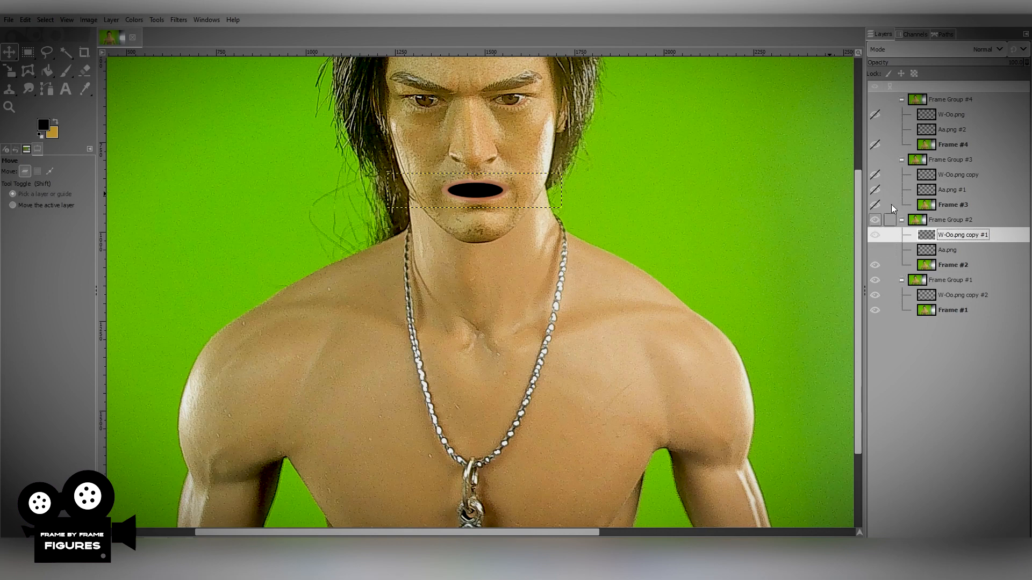
left_click(875, 160)
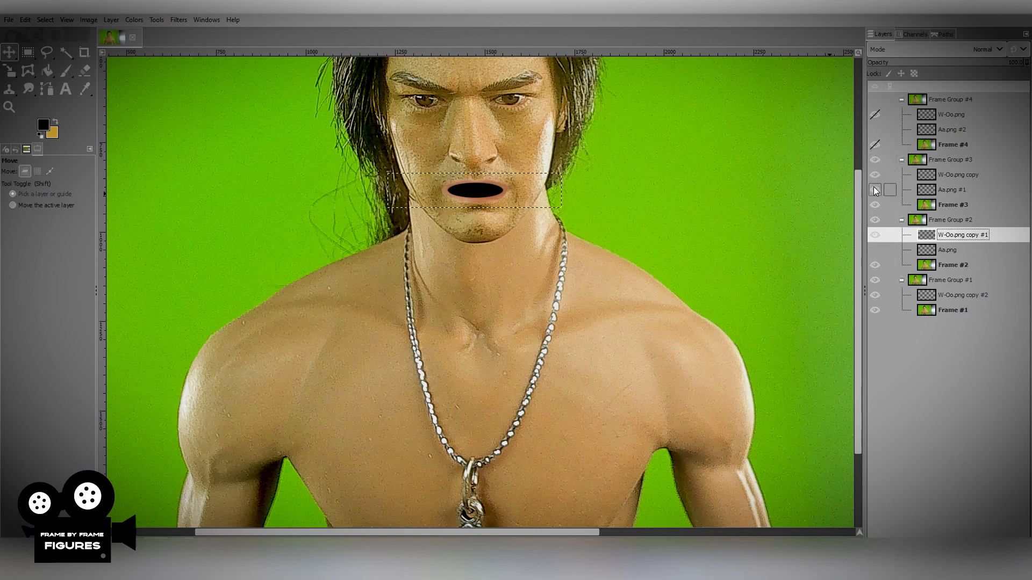
left_click(874, 100)
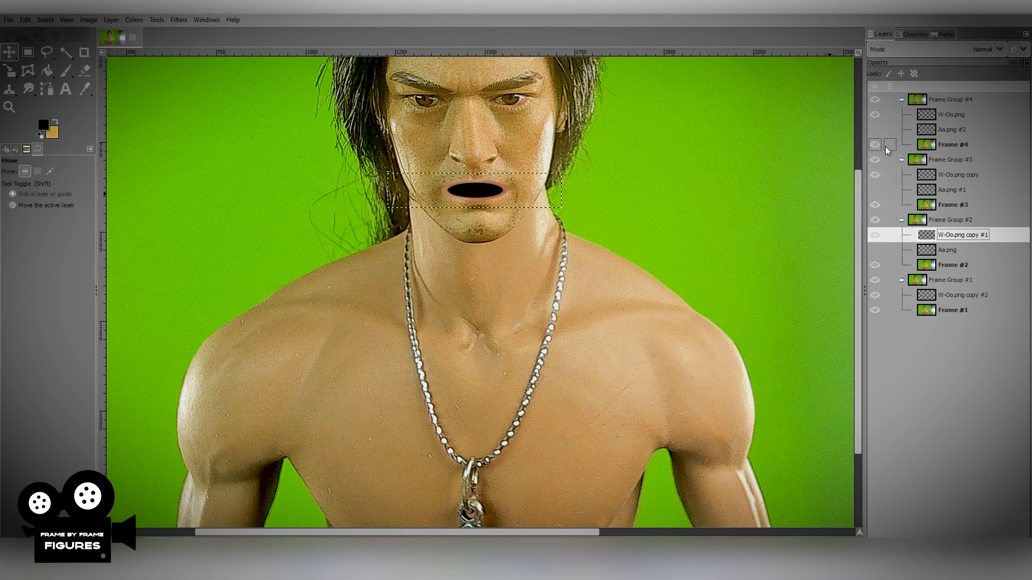
Hide Frame Groups #4, #3 and #2 and select Frame Group #1, with the whole image in view.
left_click(876, 101)
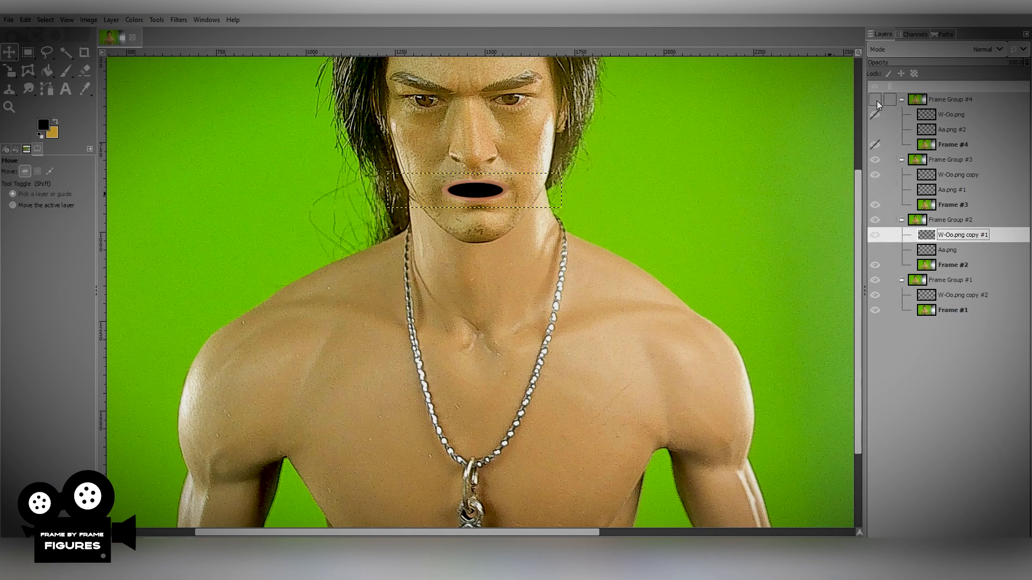
left_click(876, 156)
left_click(876, 224)
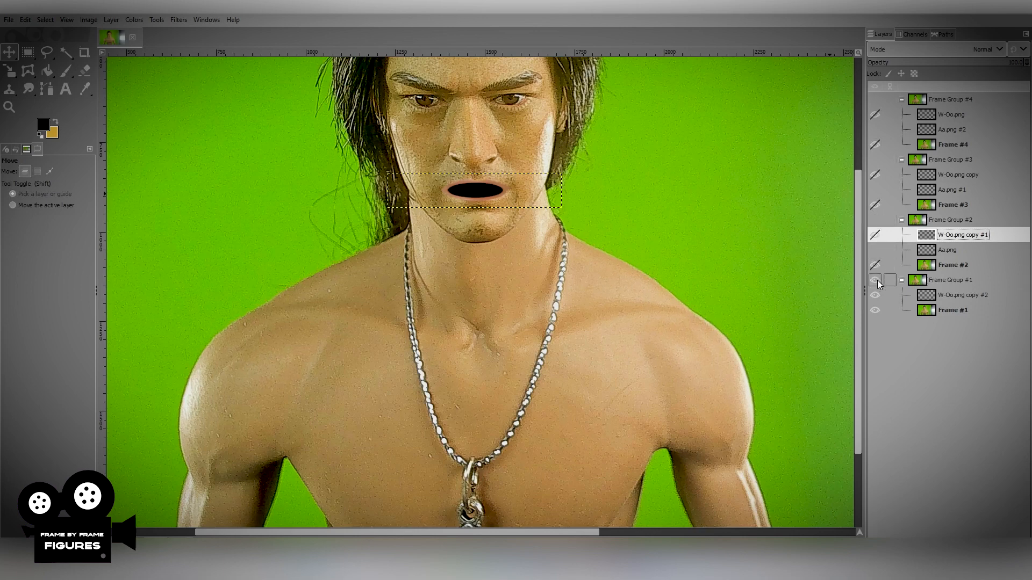
left_click(933, 282)
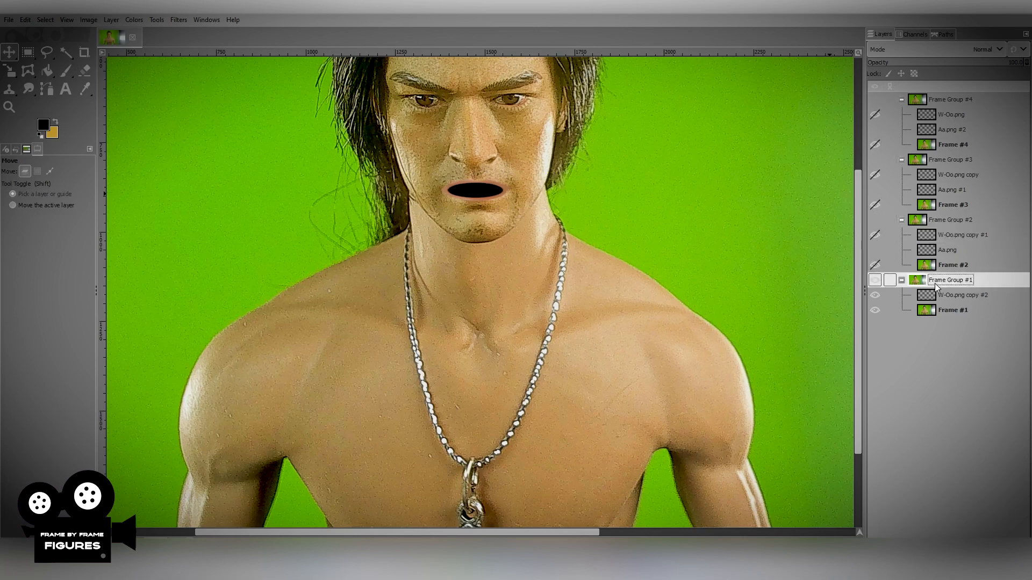
scroll(586, 262, "down", 1)
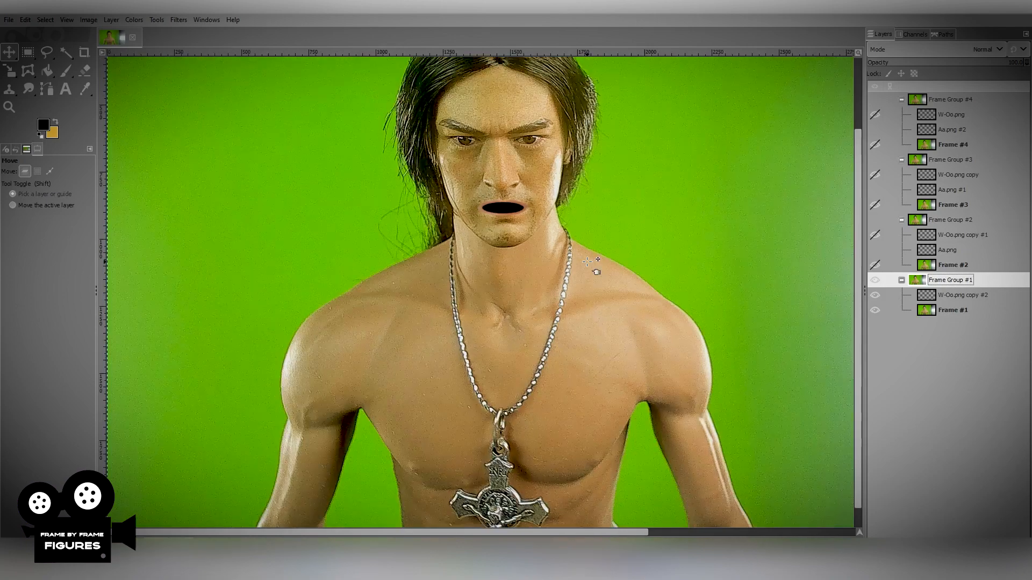
scroll(587, 262, "down", 2)
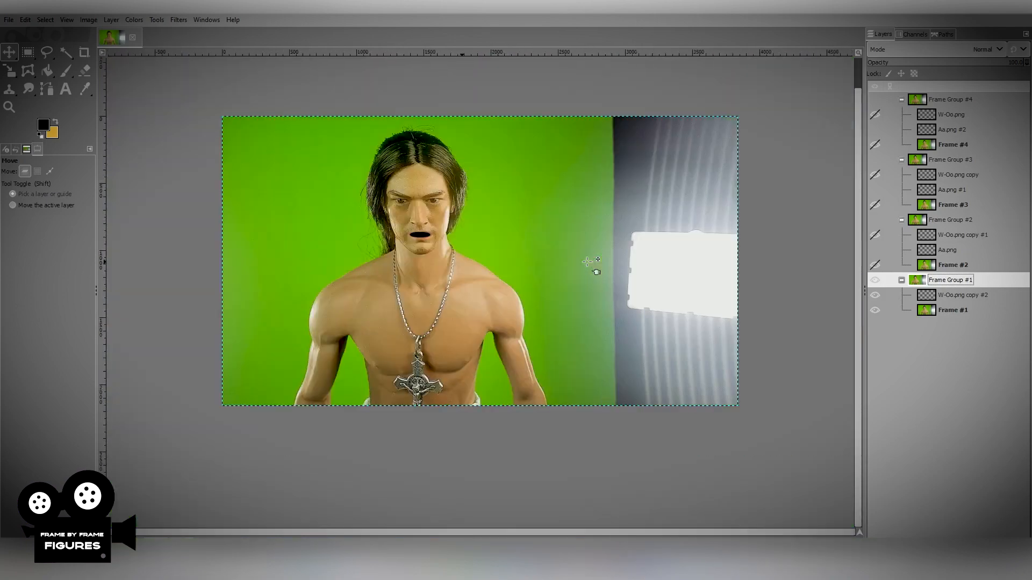
scroll(390, 218, "up", 1)
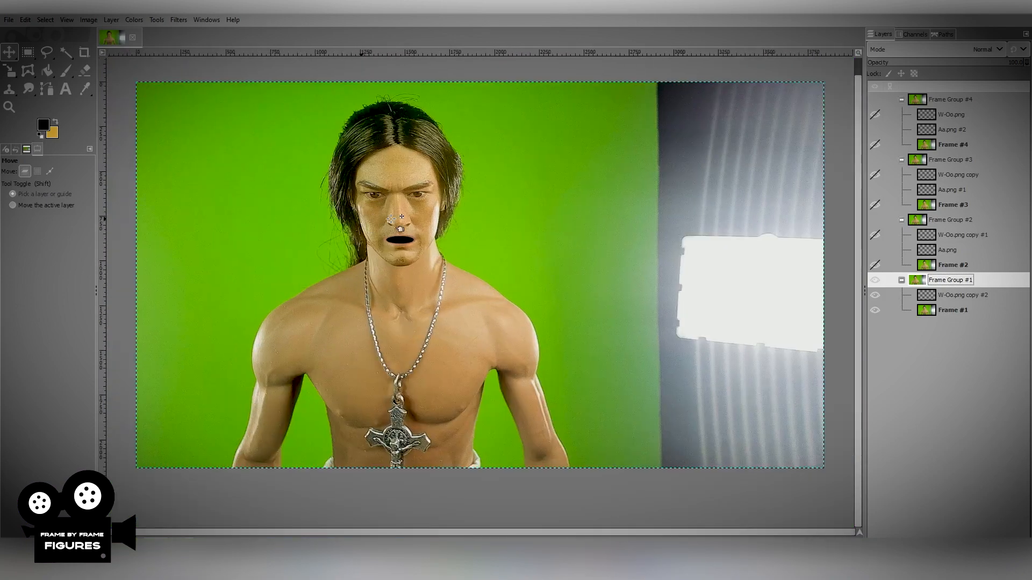